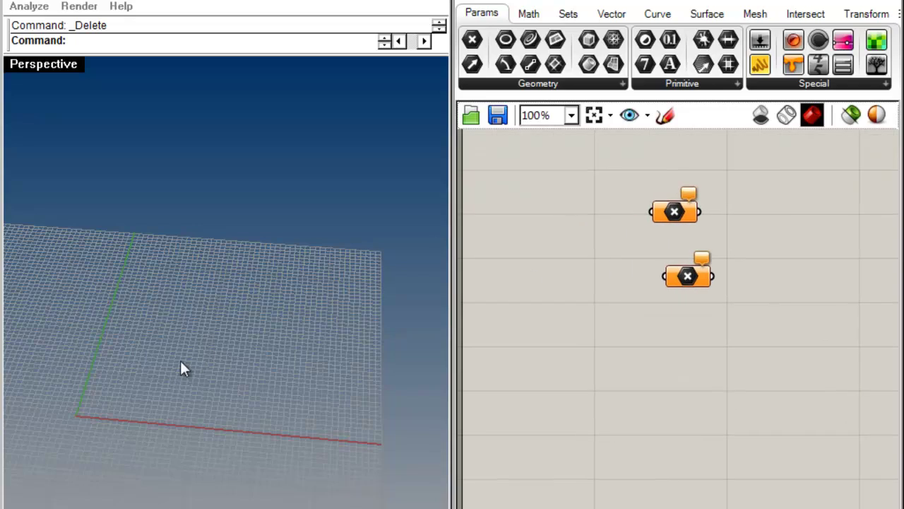
Paste three points onto the construction plane near the origin and reposition the middle one
{"action": "key", "text": "ctrl+v"}
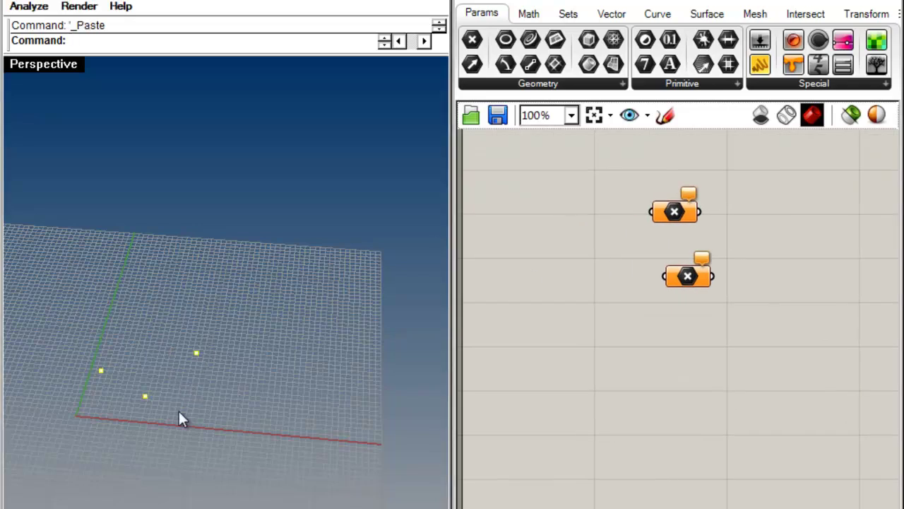
{"action": "right_click_drag", "start_coordinate": [182, 429], "coordinate": [208, 414]}
{"action": "left_click_drag", "start_coordinate": [209, 406], "coordinate": [182, 363]}
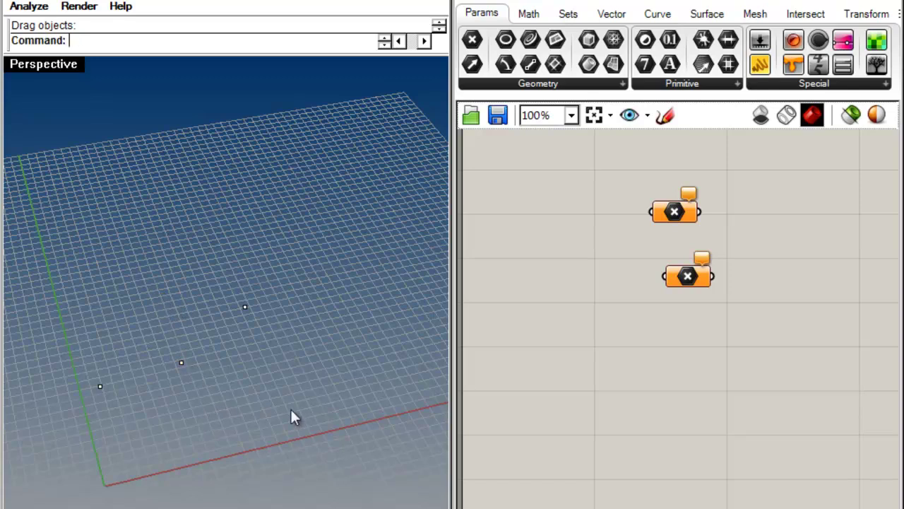
Duplicate the three points and move the copies aside to form a second row beside the first
{"action": "left_click_drag", "start_coordinate": [297, 419], "coordinate": [26, 256]}
{"action": "key", "text": "ctrl+v"}
{"action": "left_click_drag", "start_coordinate": [181, 362], "coordinate": [163, 279]}
{"action": "left_click_drag", "start_coordinate": [261, 413], "coordinate": [23, 191]}
{"action": "left_click_drag", "start_coordinate": [181, 362], "coordinate": [194, 418]}
{"action": "left_click", "coordinate": [304, 386]}
{"action": "right_click_drag", "start_coordinate": [305, 386], "coordinate": [56, 385]}
{"action": "right_click_drag", "start_coordinate": [244, 357], "coordinate": [205, 364]}
Reference the three points of the row nearest the origin in the upper Point parameter as multiple points
{"action": "right_click", "coordinate": [678, 215]}
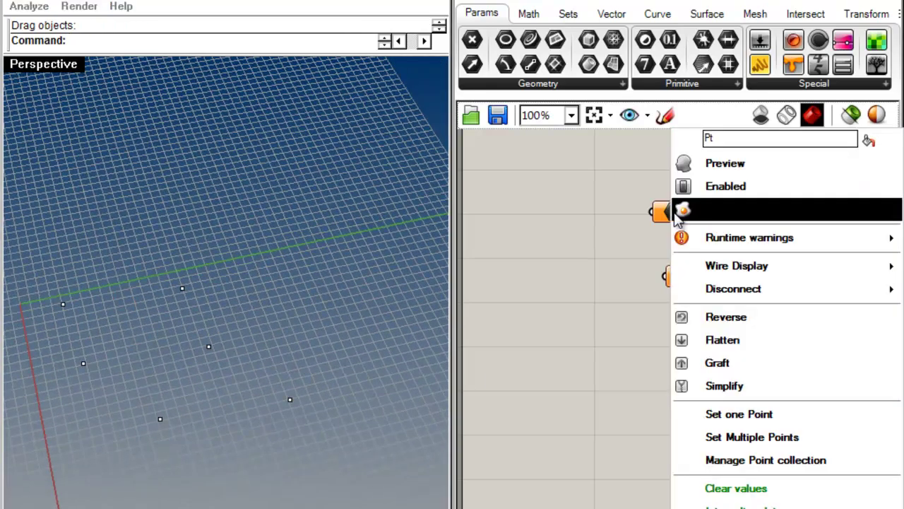
{"action": "left_click", "coordinate": [763, 437]}
{"action": "left_click", "coordinate": [165, 419]}
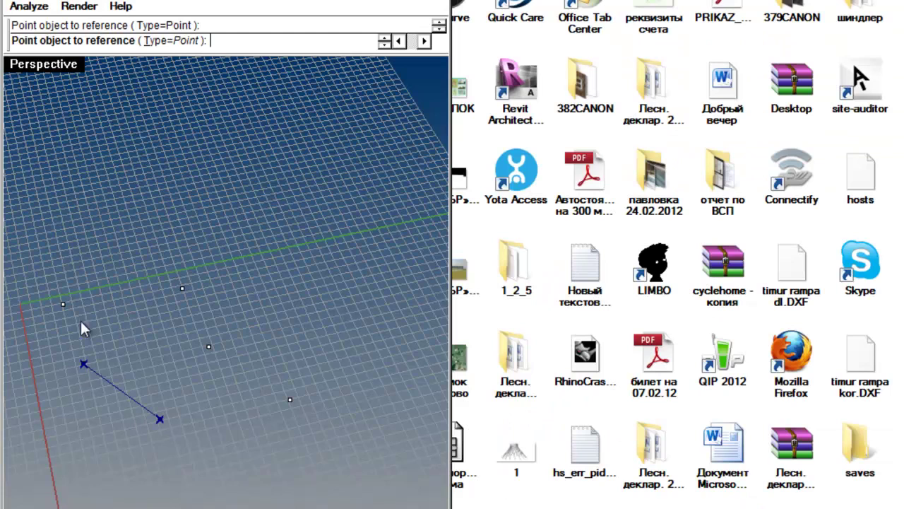
{"action": "left_click", "coordinate": [64, 304]}
{"action": "key", "text": "Return"}
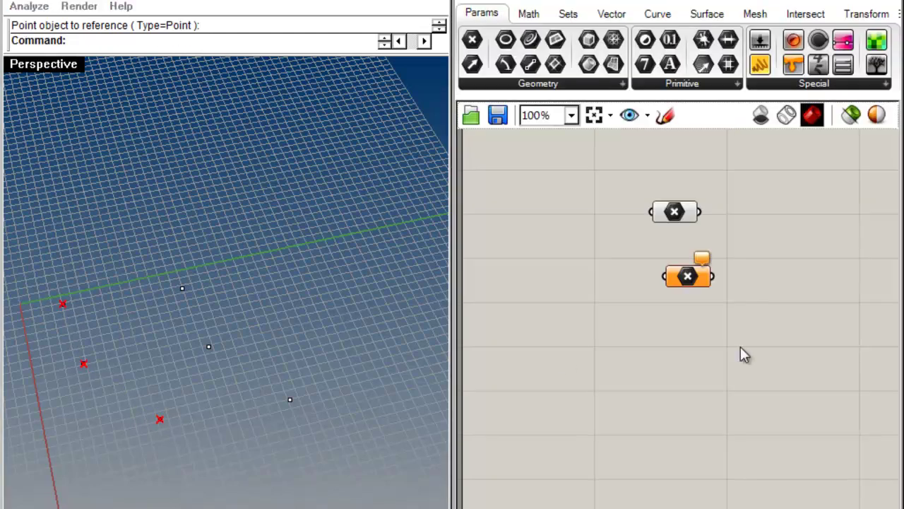
Reference the other row's three points in the lower Point parameter as multiple points
{"action": "right_click", "coordinate": [689, 277]}
{"action": "left_click", "coordinate": [760, 437]}
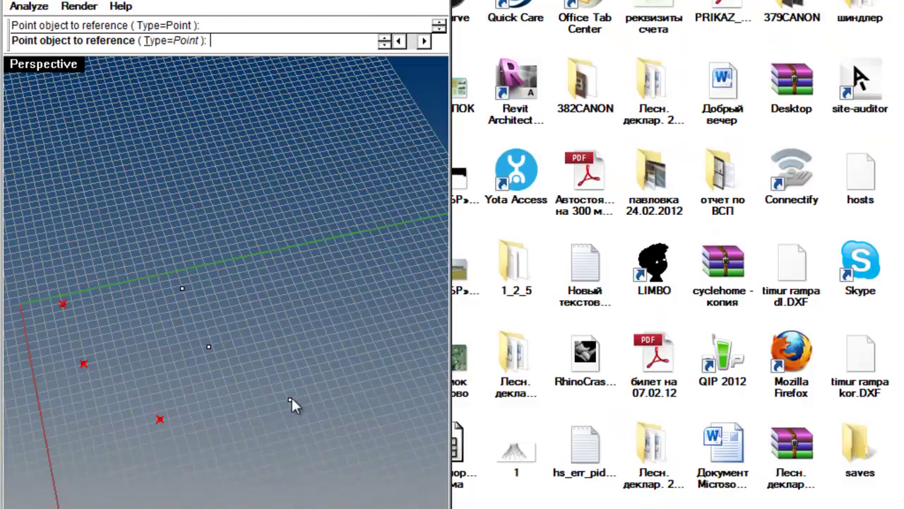
{"action": "left_click", "coordinate": [209, 346]}
{"action": "left_click", "coordinate": [182, 288]}
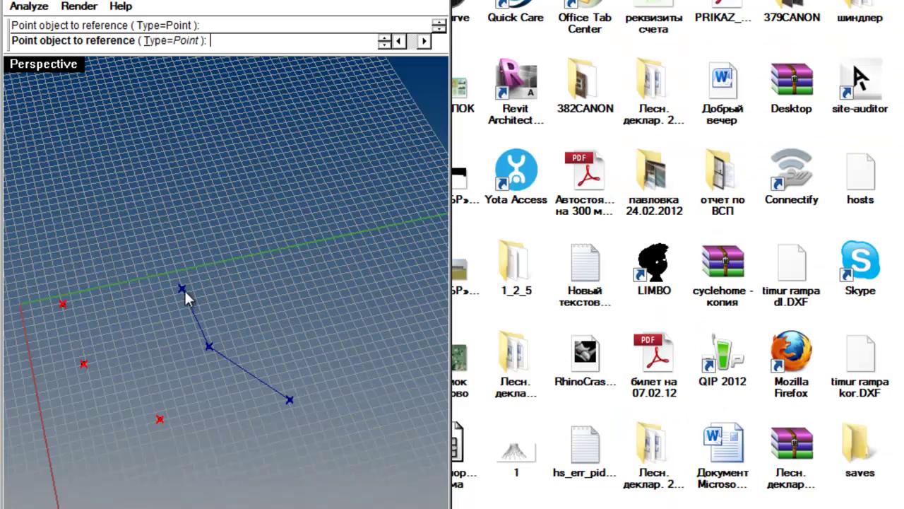
{"action": "key", "text": "Return"}
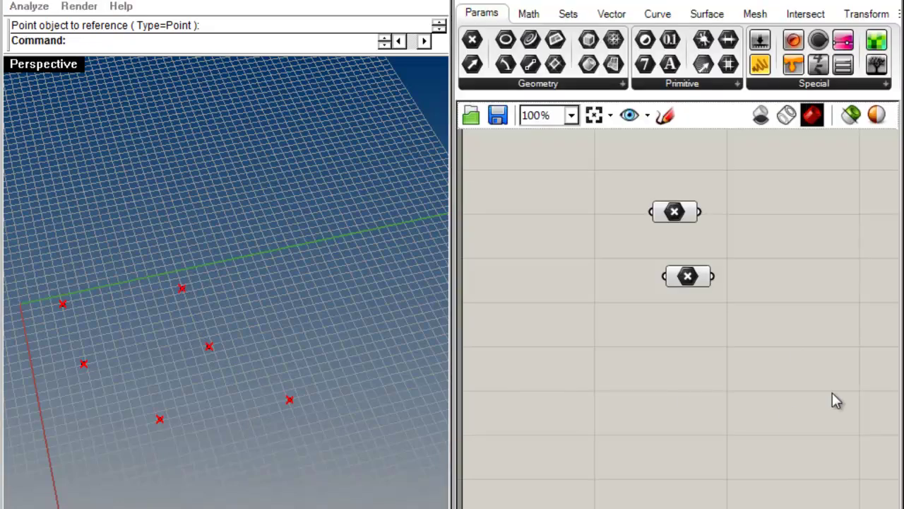
Add two interpolated curve components and feed each one's V input from one of the Point parameters
{"action": "left_click", "coordinate": [653, 14]}
{"action": "left_click_drag", "start_coordinate": [733, 64], "coordinate": [700, 212]}
{"action": "left_click_drag", "start_coordinate": [775, 210], "coordinate": [799, 205]}
{"action": "left_click_drag", "start_coordinate": [790, 210], "coordinate": [712, 276], "text": "alt"}
{"action": "left_click", "coordinate": [764, 330]}
{"action": "left_click_drag", "start_coordinate": [830, 377], "coordinate": [641, 191]}
{"action": "left_click_drag", "start_coordinate": [777, 216], "coordinate": [656, 229]}
{"action": "left_click", "coordinate": [713, 407]}
Turn off the preview of both Point parameters and tidy the curve components' layout
{"action": "right_click_drag", "start_coordinate": [205, 352], "coordinate": [199, 381]}
{"action": "left_click_drag", "start_coordinate": [549, 329], "coordinate": [494, 169]}
{"action": "middle_click", "coordinate": [555, 146]}
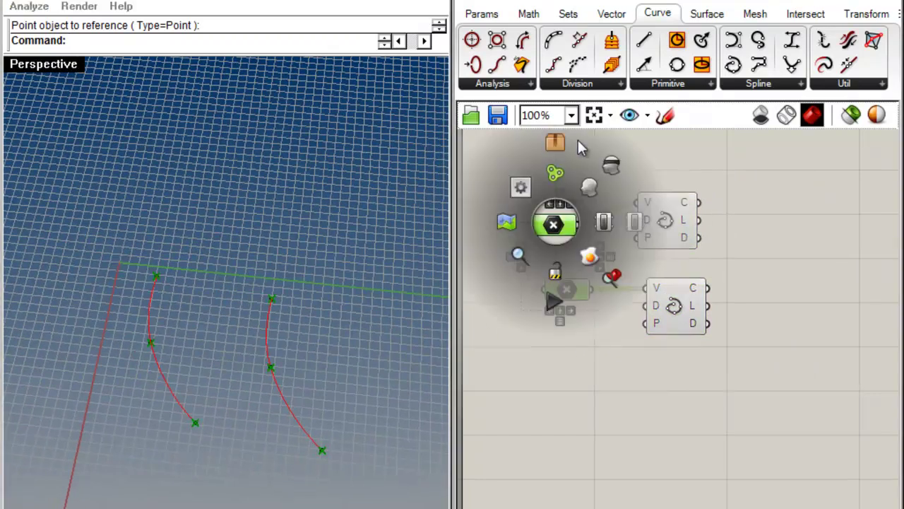
{"action": "left_click", "coordinate": [616, 168]}
{"action": "left_click", "coordinate": [779, 201]}
{"action": "right_click_drag", "start_coordinate": [750, 233], "coordinate": [698, 266]}
{"action": "mouse_move", "coordinate": [631, 262]}
{"action": "left_mouse_down"}
{"action": "mouse_move", "coordinate": [644, 263]}
{"action": "mouse_move", "coordinate": [626, 262]}
{"action": "left_mouse_up"}
{"action": "left_click", "coordinate": [609, 198]}
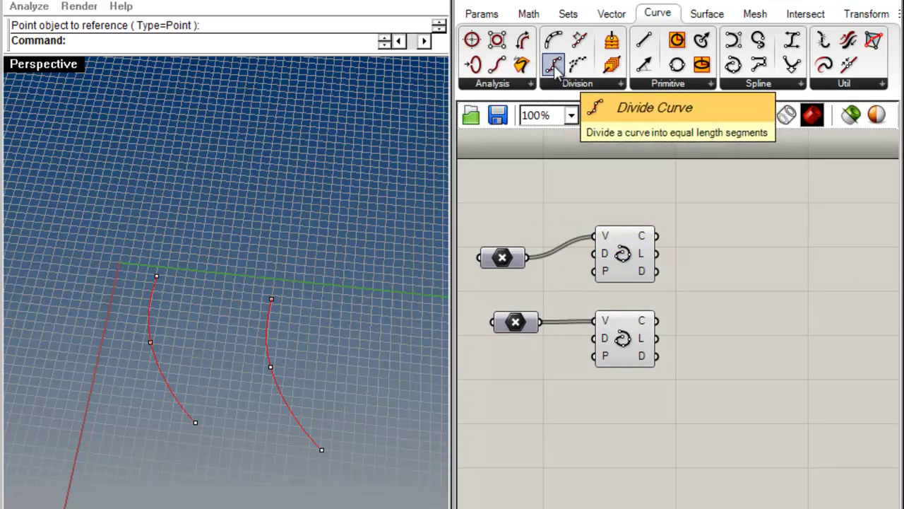
Add a Divide Curve component and feed its C input from the upper interpolated curve
{"action": "left_click_drag", "start_coordinate": [556, 69], "coordinate": [712, 204]}
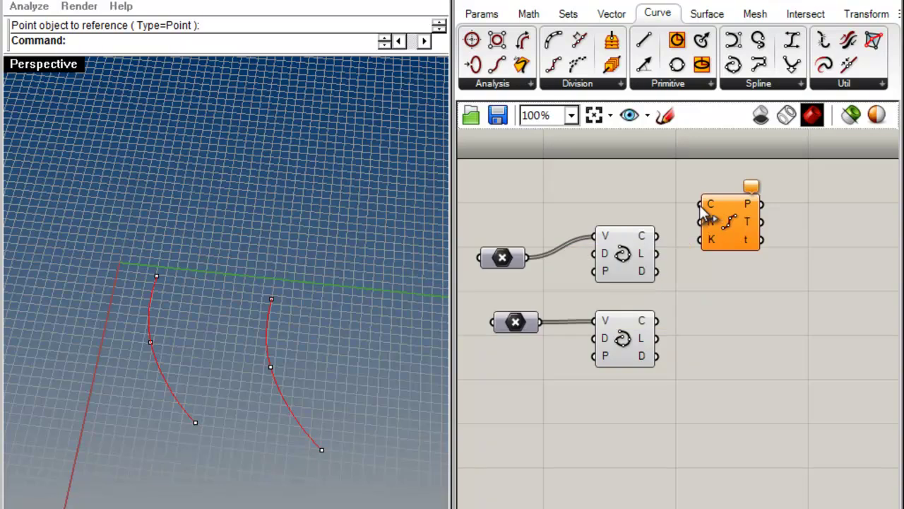
{"action": "left_click_drag", "start_coordinate": [701, 204], "coordinate": [656, 235]}
{"action": "left_click_drag", "start_coordinate": [726, 236], "coordinate": [757, 254]}
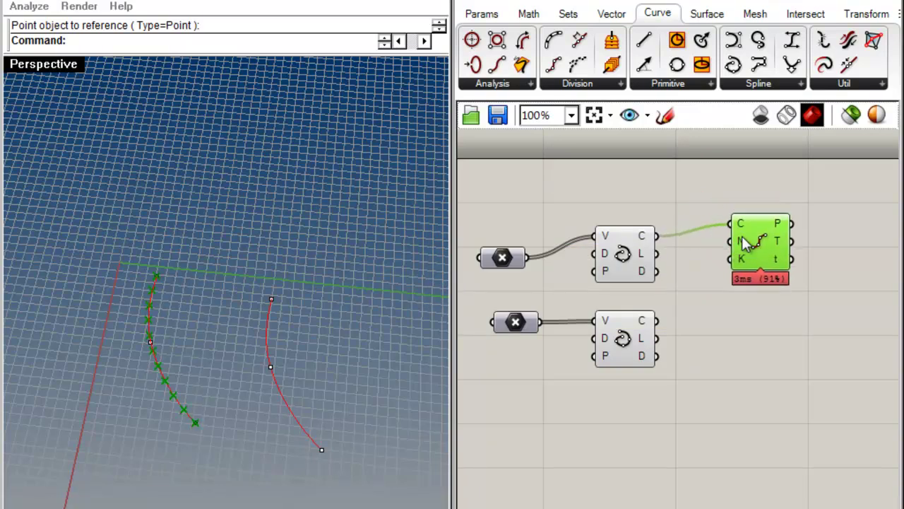
{"action": "left_click", "coordinate": [736, 299]}
{"action": "right_click_drag", "start_coordinate": [239, 341], "coordinate": [240, 310]}
{"action": "left_click_drag", "start_coordinate": [780, 236], "coordinate": [777, 225]}
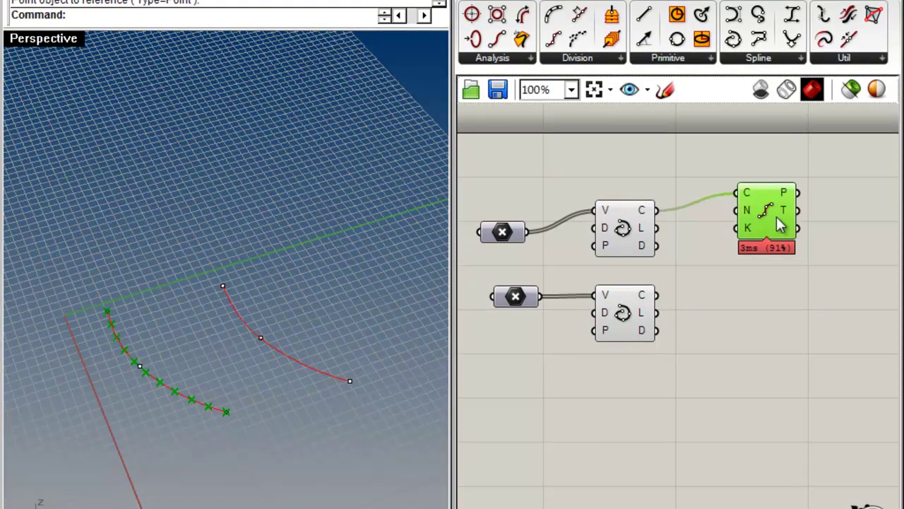
Create a number slider with the value 11 and connect it to the Divide Curve's N input
{"action": "double_click", "coordinate": [560, 158]}
{"action": "type", "text": "11"}
{"action": "key", "text": "Return"}
{"action": "left_click_drag", "start_coordinate": [634, 160], "coordinate": [736, 210]}
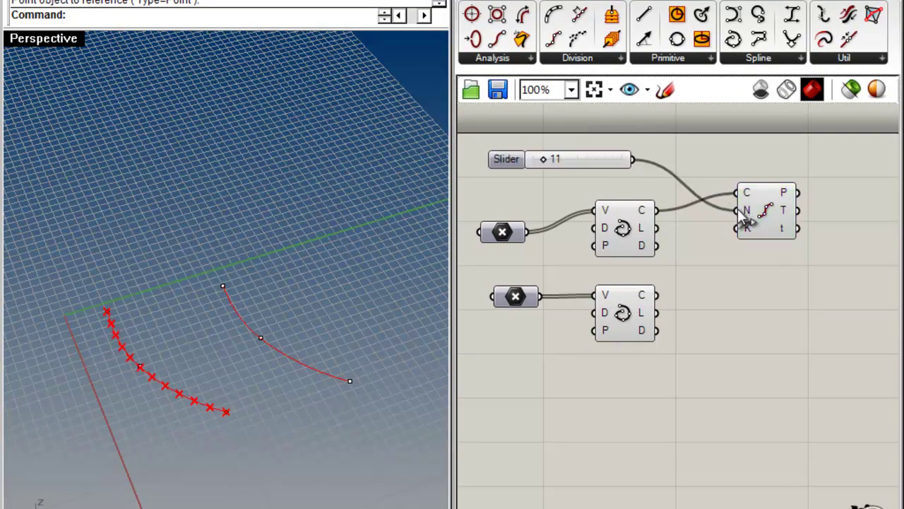
Duplicate the Divide Curve component for the lower curve and drive its N input with a copy of the 11 slider
{"action": "left_click", "coordinate": [768, 208]}
{"action": "left_click_drag", "start_coordinate": [771, 295], "coordinate": [657, 295], "text": "alt"}
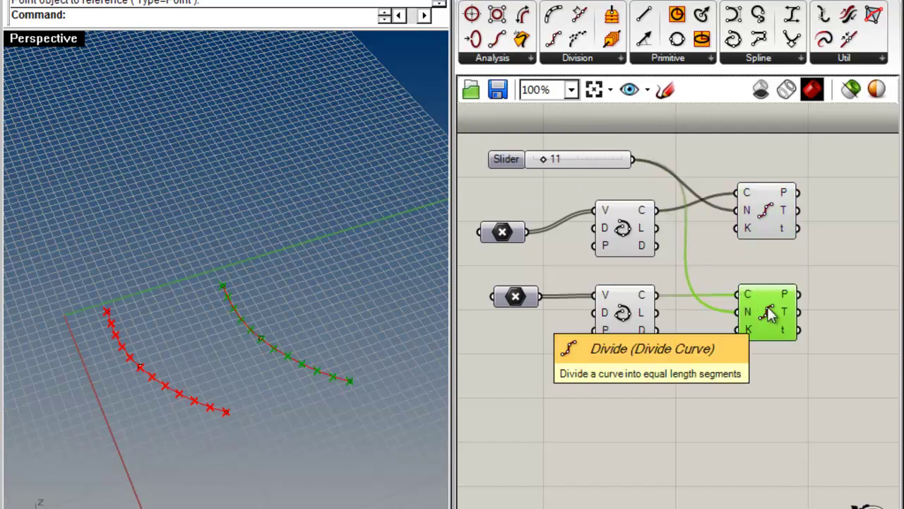
{"action": "left_click_drag", "start_coordinate": [499, 157], "coordinate": [503, 372], "text": "alt"}
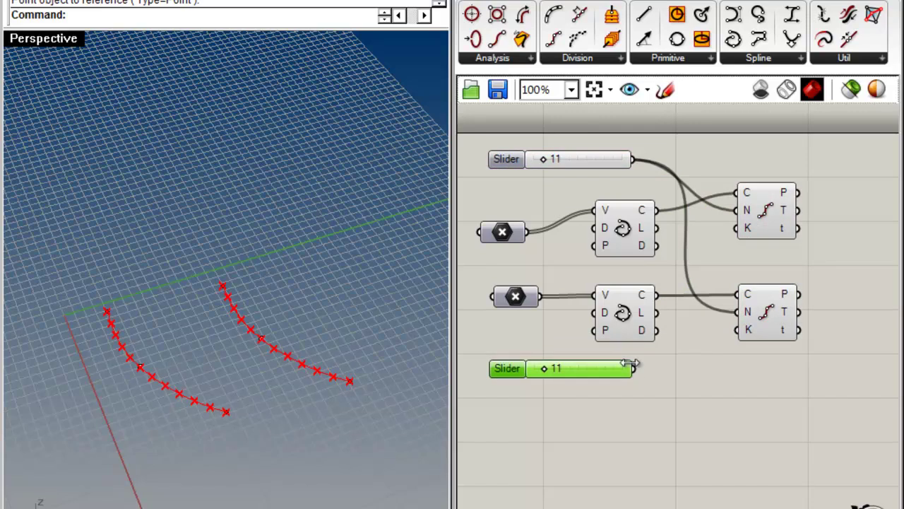
{"action": "left_click_drag", "start_coordinate": [634, 368], "coordinate": [738, 311]}
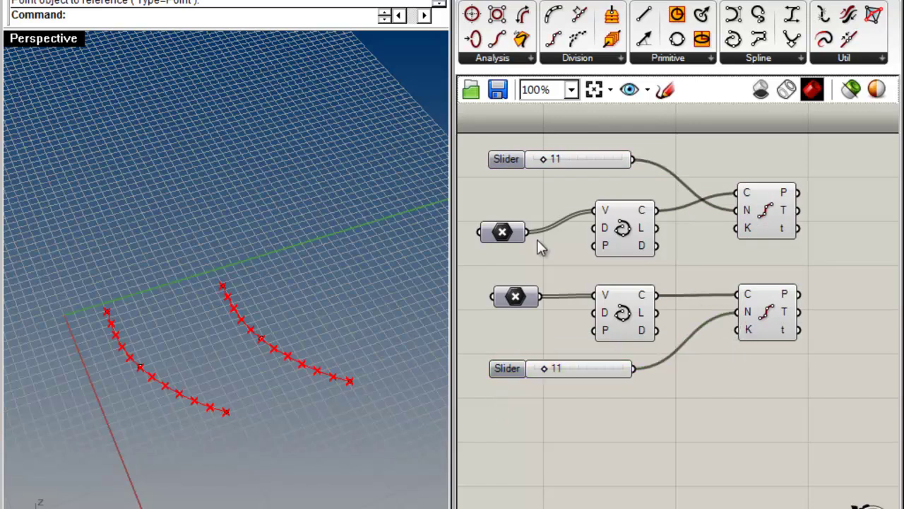
{"action": "right_click_drag", "start_coordinate": [305, 360], "coordinate": [204, 393]}
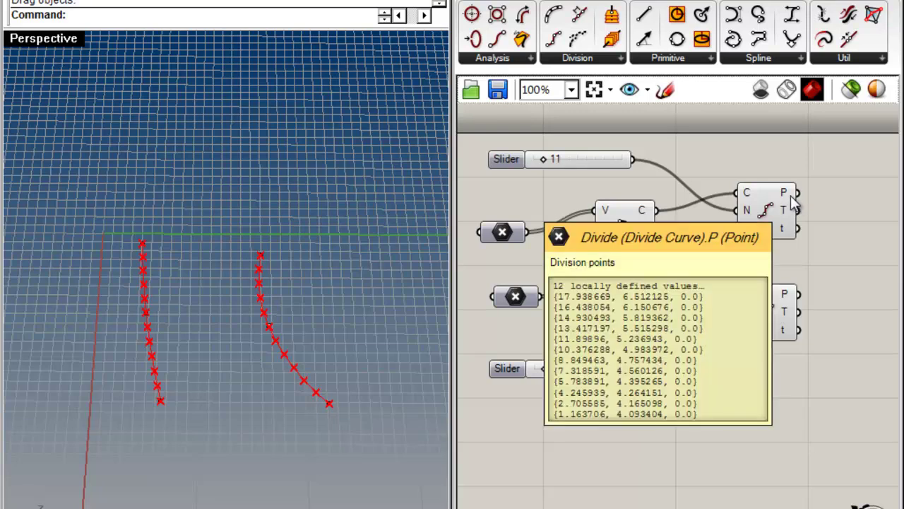
Add a Line component with A fed by the upper Divide Curve's points and B by the lower one's points
{"action": "mouse_move", "coordinate": [795, 300]}
{"action": "left_click_drag", "start_coordinate": [760, 310], "coordinate": [755, 309]}
{"action": "left_click_drag", "start_coordinate": [764, 209], "coordinate": [757, 209]}
{"action": "right_click_drag", "start_coordinate": [781, 230], "coordinate": [698, 234]}
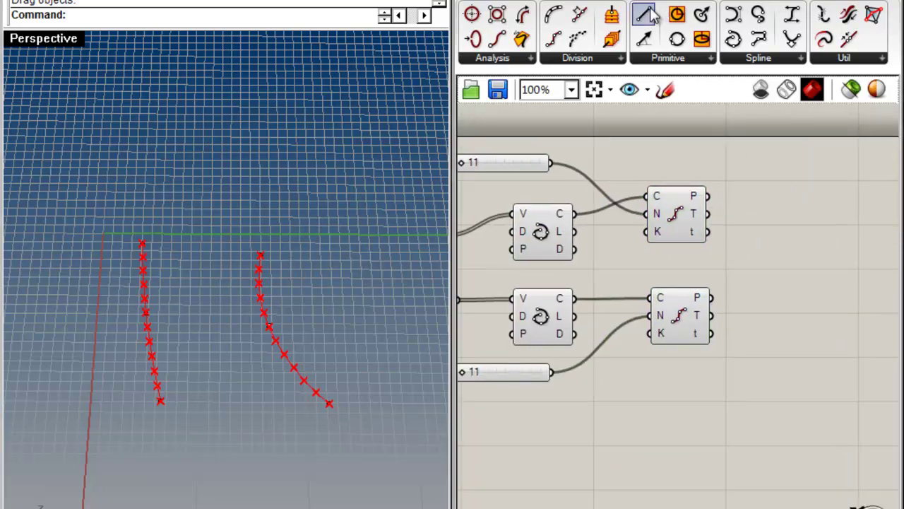
{"action": "left_click_drag", "start_coordinate": [651, 17], "coordinate": [796, 251]}
{"action": "left_click_drag", "start_coordinate": [708, 196], "coordinate": [768, 243]}
{"action": "left_click_drag", "start_coordinate": [712, 297], "coordinate": [768, 261]}
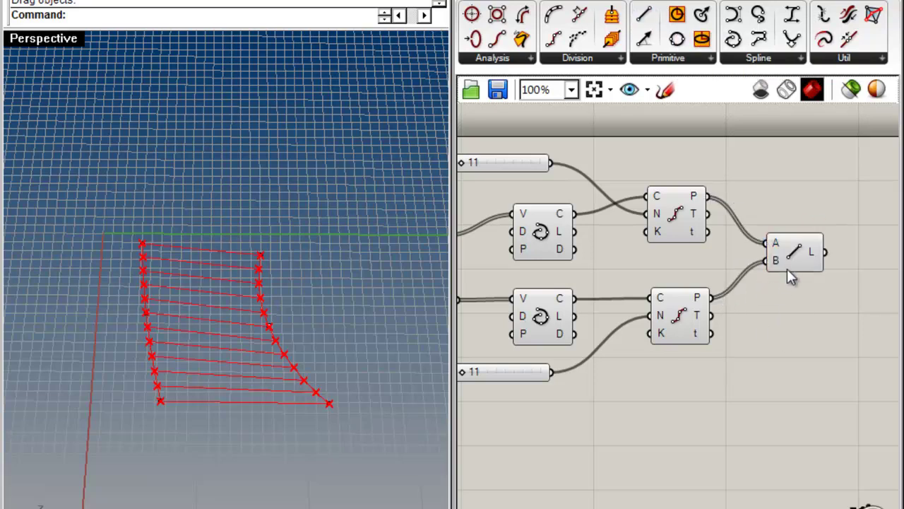
Examine the connecting lines in the viewport and compare the single and double wires between components, including the lower Divide Curve's P output
{"action": "right_click_drag", "start_coordinate": [191, 374], "coordinate": [350, 408]}
{"action": "right_click_drag", "start_coordinate": [415, 290], "coordinate": [410, 338]}
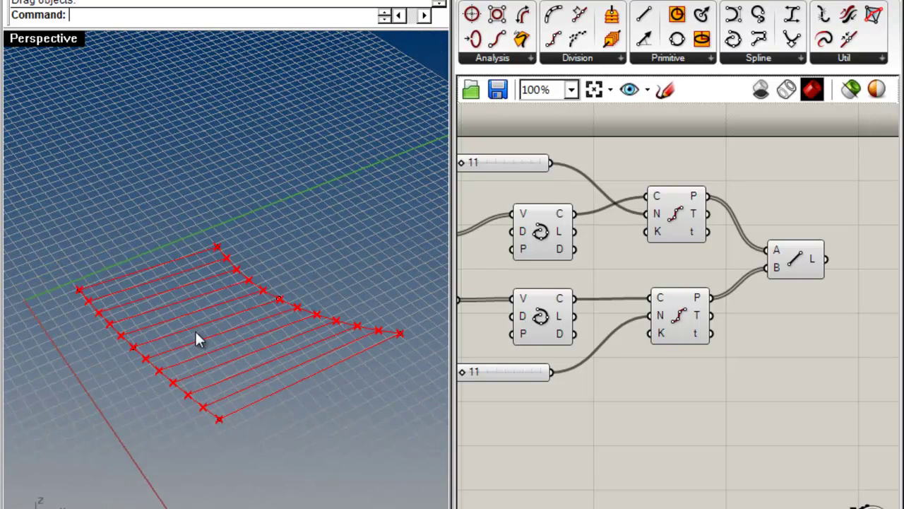
{"action": "right_click_drag", "start_coordinate": [185, 335], "coordinate": [241, 336]}
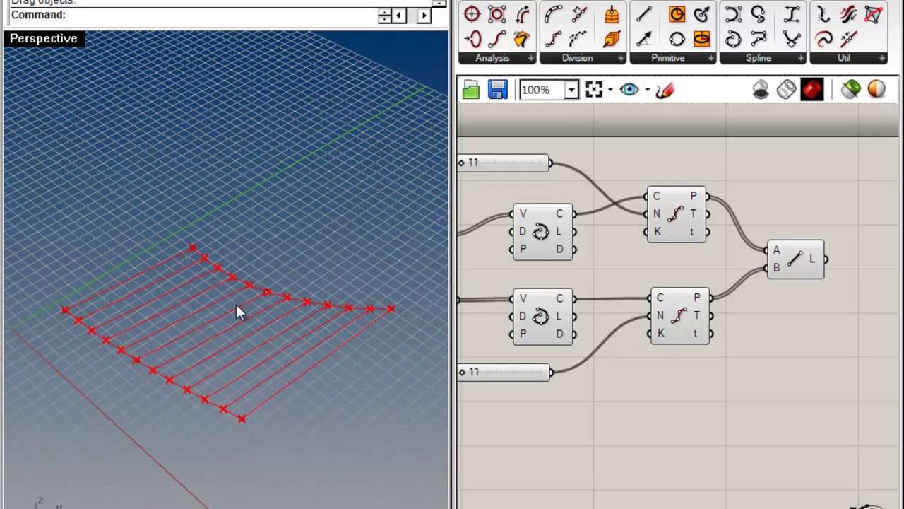
{"action": "right_click_drag", "start_coordinate": [272, 342], "coordinate": [270, 411]}
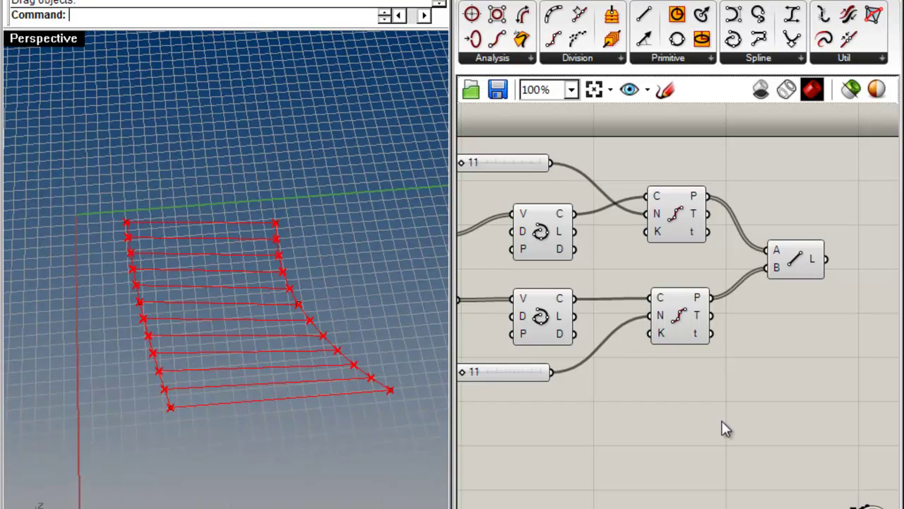
{"action": "scroll", "coordinate": [724, 283], "scroll_direction": "up", "scroll_amount": 5}
{"action": "right_click_drag", "start_coordinate": [728, 275], "coordinate": [659, 359]}
{"action": "right_click_drag", "start_coordinate": [572, 291], "coordinate": [886, 274]}
{"action": "scroll", "coordinate": [608, 348], "scroll_direction": "up", "scroll_amount": 5}
{"action": "scroll", "coordinate": [609, 348], "scroll_direction": "down", "scroll_amount": 5}
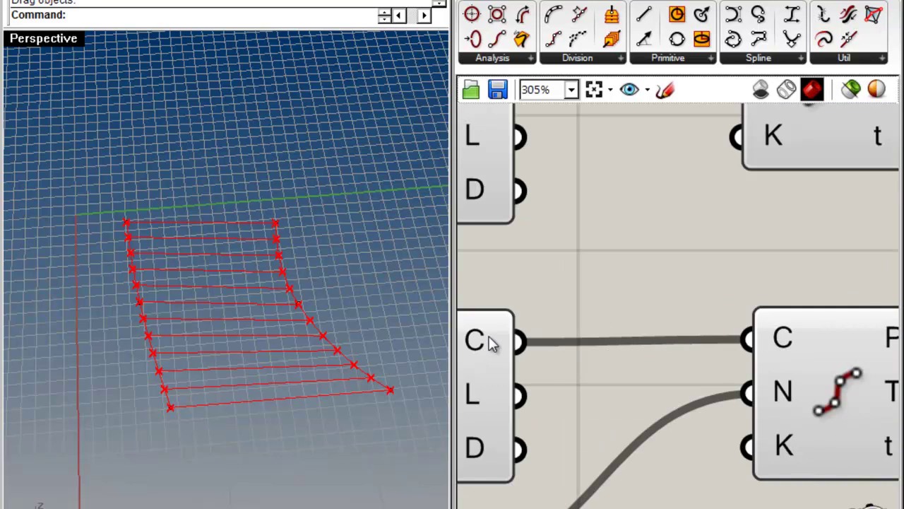
{"action": "mouse_move", "coordinate": [489, 340]}
{"action": "scroll", "coordinate": [634, 335], "scroll_direction": "down", "scroll_amount": 4}
{"action": "left_click", "coordinate": [572, 344]}
{"action": "left_click", "coordinate": [638, 288]}
{"action": "left_click", "coordinate": [545, 250]}
{"action": "left_click", "coordinate": [608, 270]}
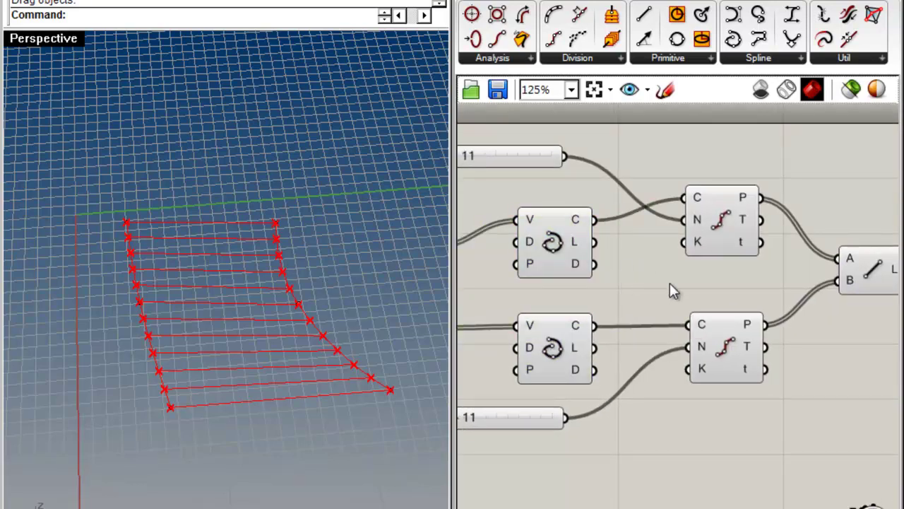
{"action": "right_click_drag", "start_coordinate": [855, 310], "coordinate": [779, 323]}
{"action": "scroll", "coordinate": [710, 327], "scroll_direction": "up", "scroll_amount": 3}
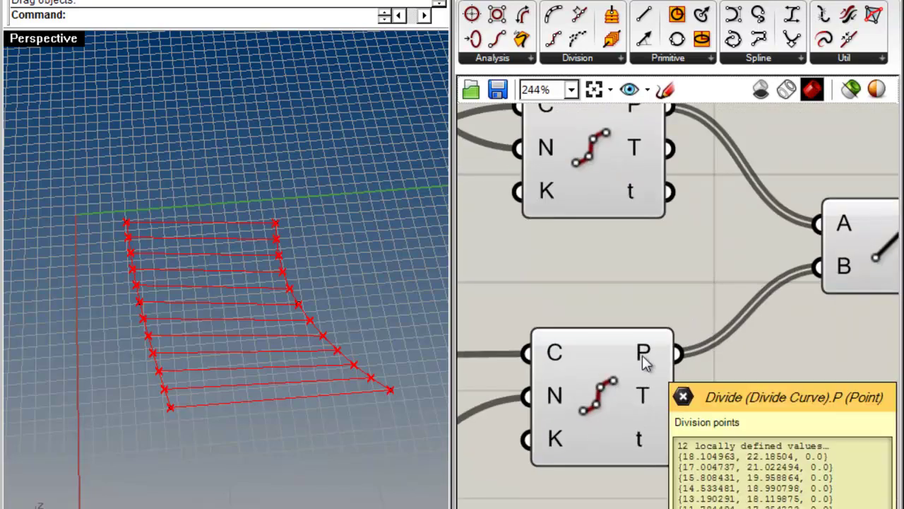
{"action": "scroll", "coordinate": [706, 358], "scroll_direction": "down", "scroll_amount": 4}
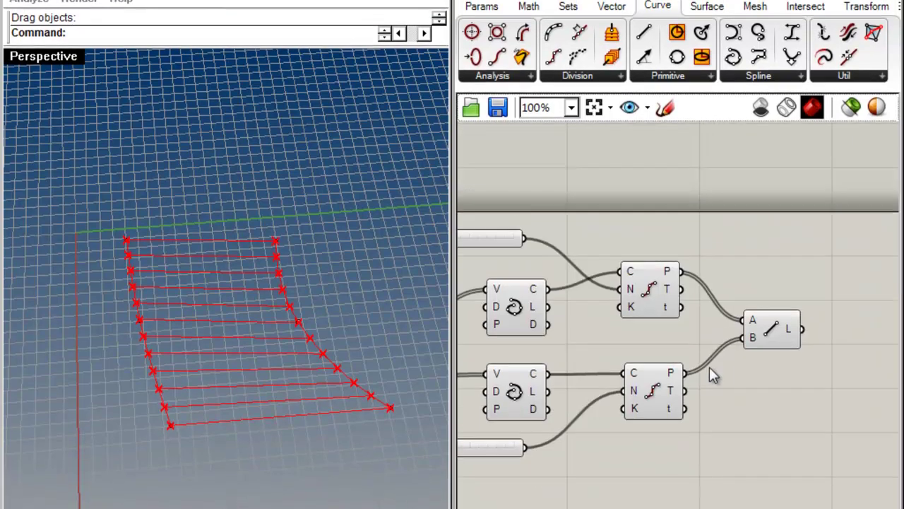
Add a panel below the Line component and connect it to the lower Divide Curve's P output
{"action": "right_click_drag", "start_coordinate": [709, 366], "coordinate": [589, 371]}
{"action": "left_click_drag", "start_coordinate": [659, 347], "coordinate": [689, 346]}
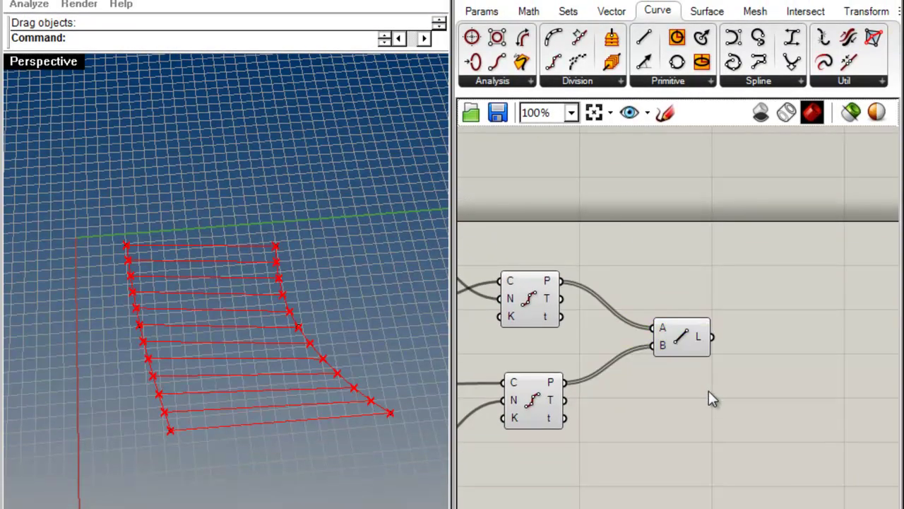
{"action": "left_click", "coordinate": [483, 8]}
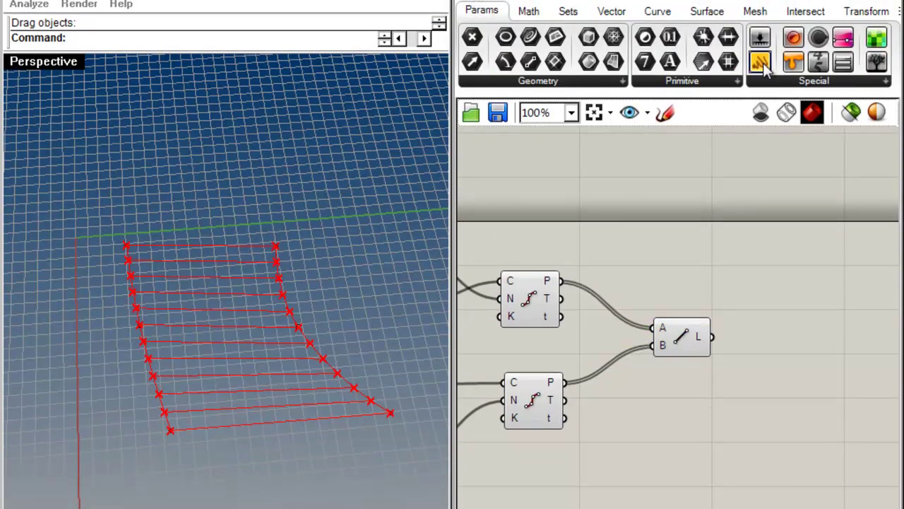
{"action": "left_click_drag", "start_coordinate": [762, 64], "coordinate": [657, 450]}
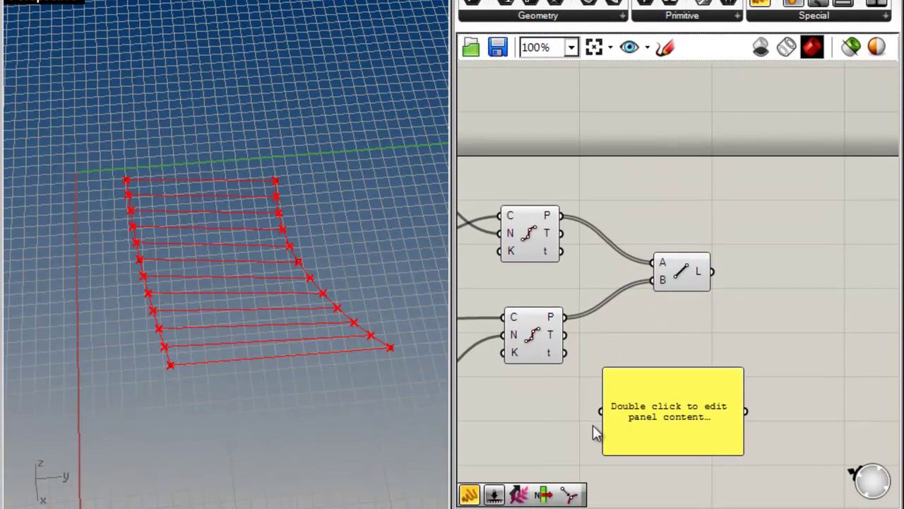
{"action": "left_click_drag", "start_coordinate": [578, 351], "coordinate": [599, 410]}
{"action": "right_click_drag", "start_coordinate": [684, 444], "coordinate": [673, 366]}
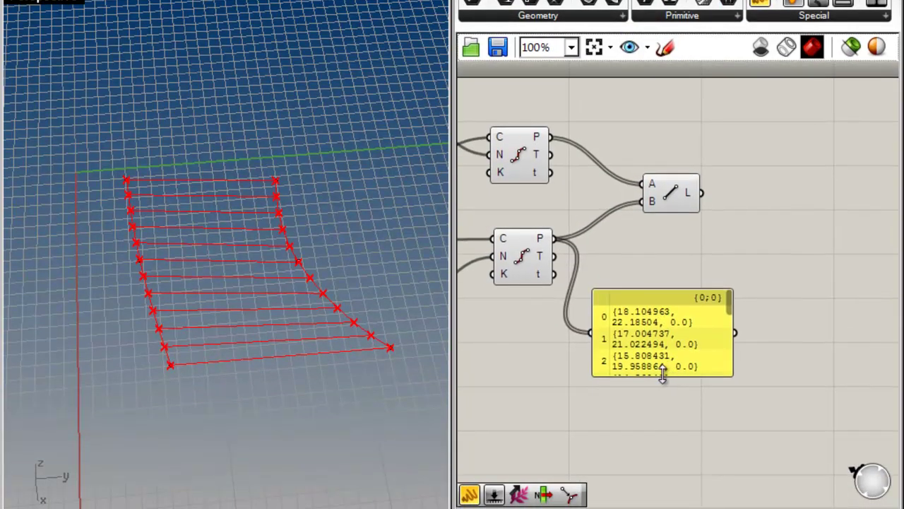
Enlarge the panel to read the list of division points, and delete the panel
{"action": "left_click_drag", "start_coordinate": [663, 377], "coordinate": [706, 467]}
{"action": "left_click_drag", "start_coordinate": [729, 332], "coordinate": [707, 184]}
{"action": "left_click_drag", "start_coordinate": [692, 262], "coordinate": [681, 356]}
{"action": "scroll", "coordinate": [688, 323], "scroll_direction": "down", "scroll_amount": 3}
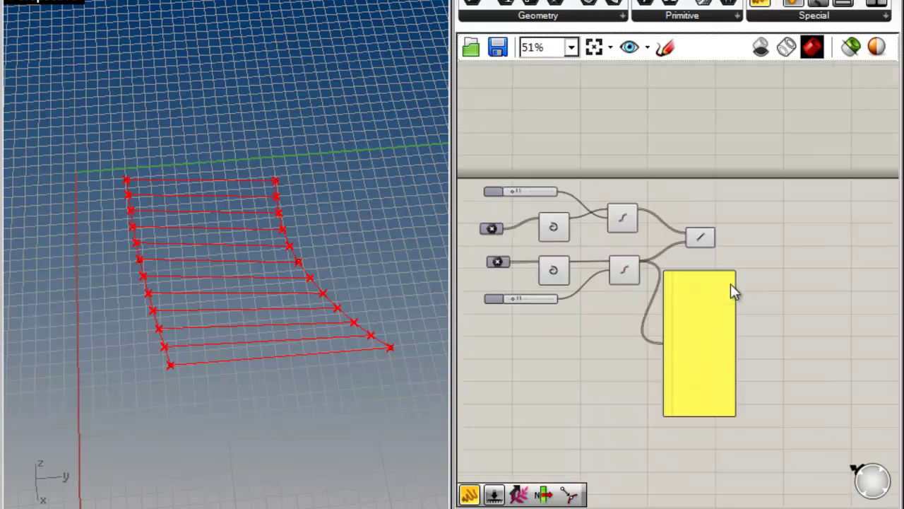
{"action": "key", "text": "Delete"}
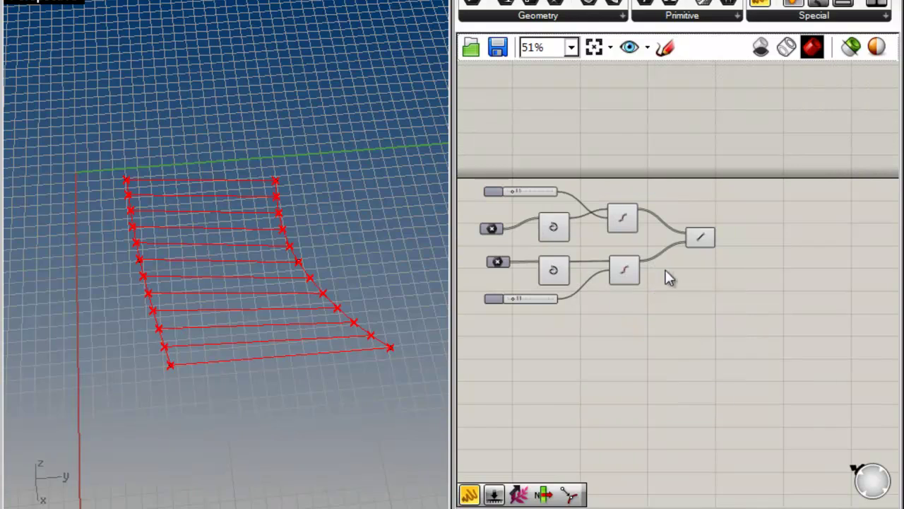
Review the Line component's data-matching options and inspect the point lists at its A and B inputs
{"action": "left_click", "coordinate": [693, 242]}
{"action": "scroll", "coordinate": [678, 249], "scroll_direction": "up", "scroll_amount": 4}
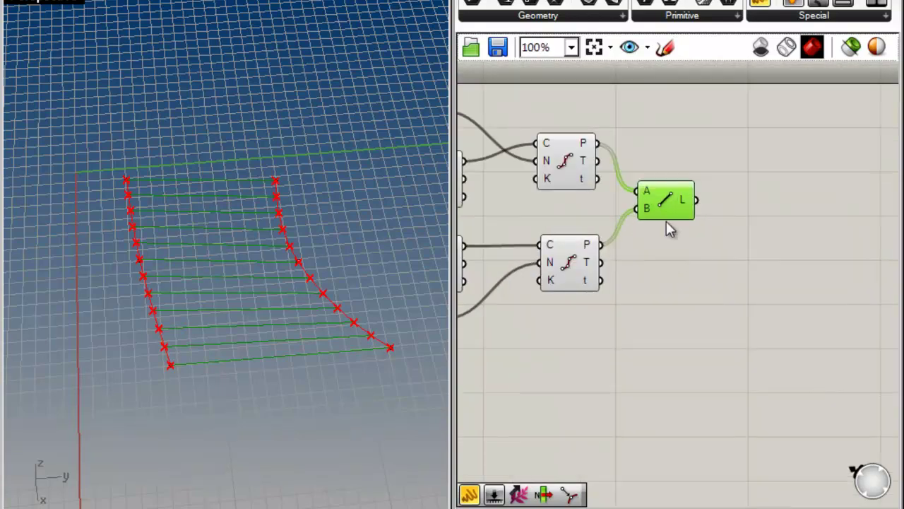
{"action": "right_click", "coordinate": [667, 196]}
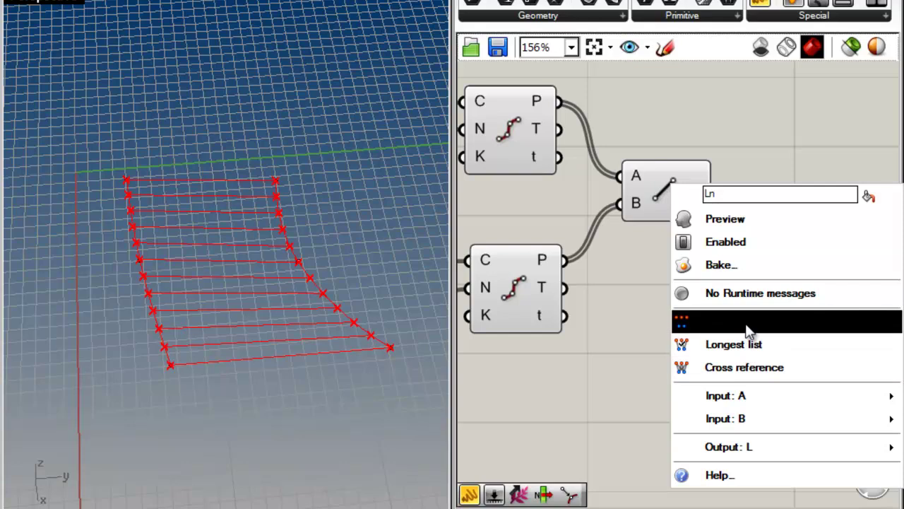
{"action": "left_click", "coordinate": [744, 145]}
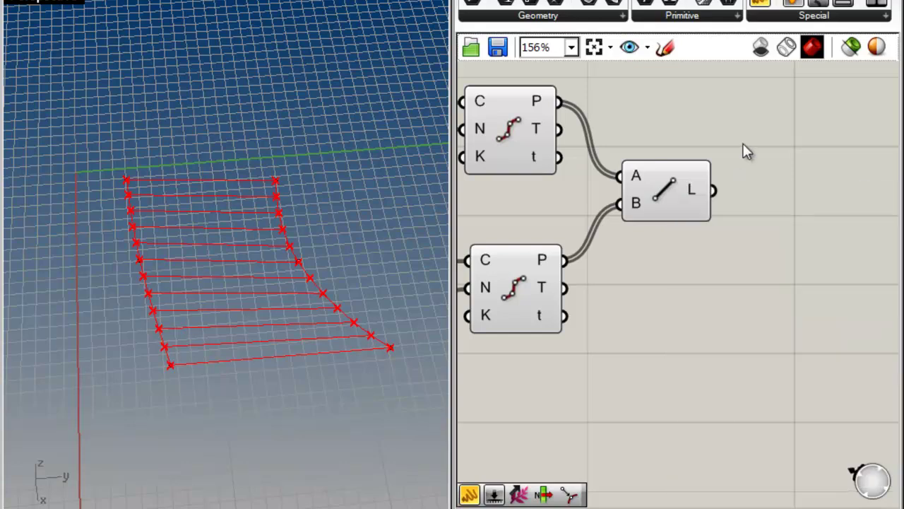
{"action": "right_click_drag", "start_coordinate": [649, 248], "coordinate": [702, 284]}
{"action": "mouse_move", "coordinate": [722, 234]}
{"action": "left_mouse_down"}
{"action": "mouse_move", "coordinate": [718, 243]}
{"action": "mouse_move", "coordinate": [724, 236]}
{"action": "left_mouse_up"}
{"action": "left_click", "coordinate": [709, 313]}
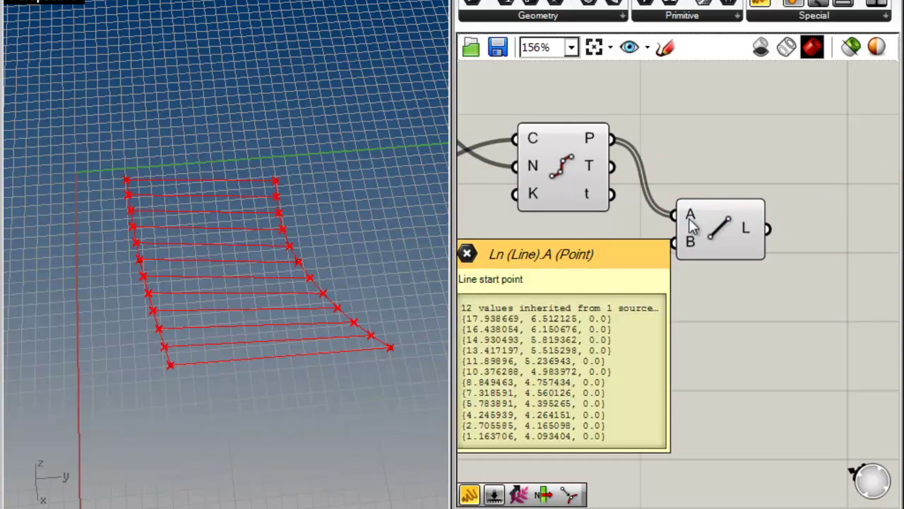
{"action": "mouse_move", "coordinate": [690, 248]}
{"action": "left_click", "coordinate": [717, 226]}
{"action": "left_click", "coordinate": [684, 304]}
Set the slider driving the upper Divide Curve's number of divisions to 7
{"action": "scroll", "coordinate": [644, 243], "scroll_direction": "down", "scroll_amount": 2}
{"action": "right_click_drag", "start_coordinate": [644, 243], "coordinate": [734, 240]}
{"action": "scroll", "coordinate": [537, 412], "scroll_direction": "up", "scroll_amount": 1}
{"action": "right_click_drag", "start_coordinate": [565, 298], "coordinate": [575, 354]}
{"action": "right_click_drag", "start_coordinate": [556, 143], "coordinate": [566, 163]}
{"action": "scroll", "coordinate": [565, 163], "scroll_direction": "up", "scroll_amount": 4}
{"action": "left_click_drag", "start_coordinate": [586, 167], "coordinate": [578, 168]}
Examine how the lines connect the unequal sets of division points and compare both Divide Curve P outputs
{"action": "right_click_drag", "start_coordinate": [372, 274], "coordinate": [325, 279]}
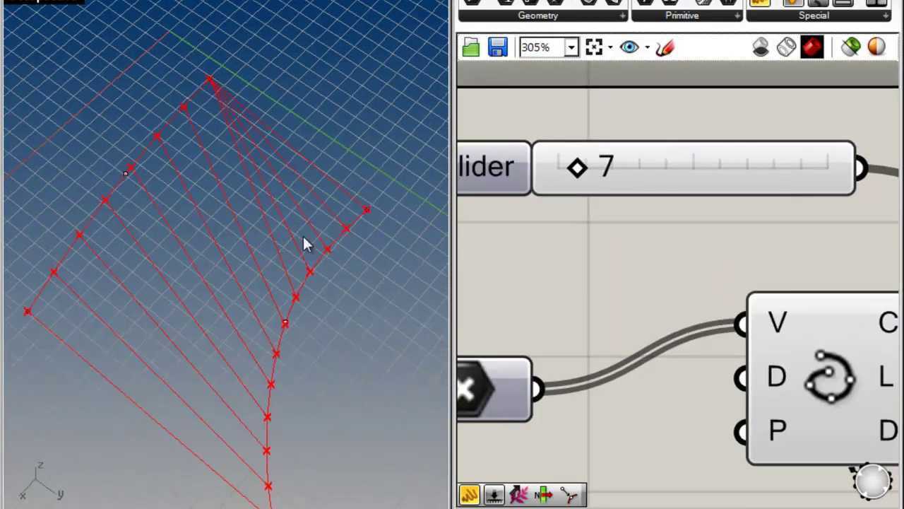
{"action": "right_click_drag", "start_coordinate": [309, 212], "coordinate": [283, 284]}
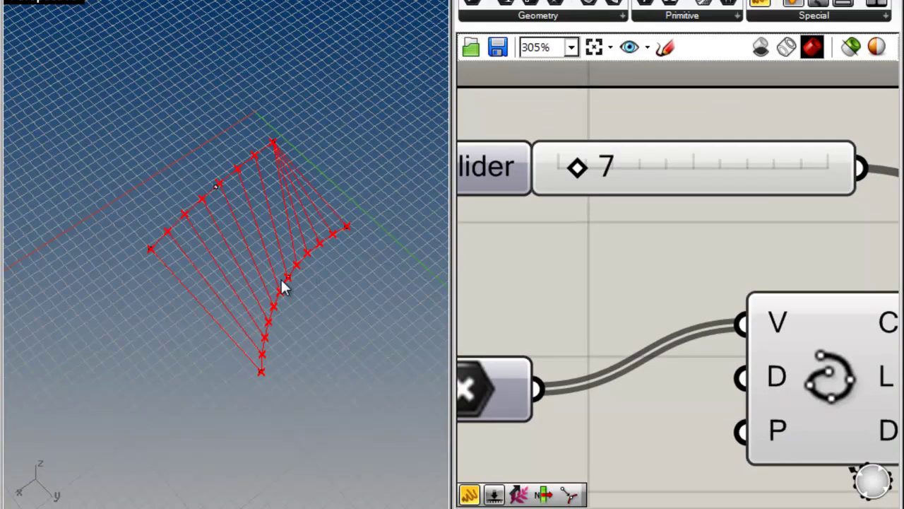
{"action": "scroll", "coordinate": [315, 261], "scroll_direction": "up", "scroll_amount": 3}
{"action": "scroll", "coordinate": [249, 318], "scroll_direction": "up", "scroll_amount": 2}
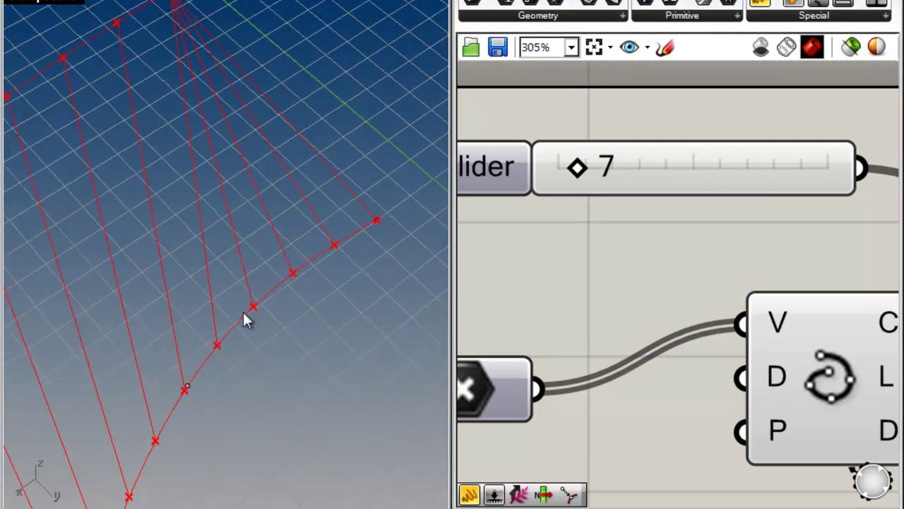
{"action": "right_click_drag", "start_coordinate": [362, 245], "coordinate": [297, 353]}
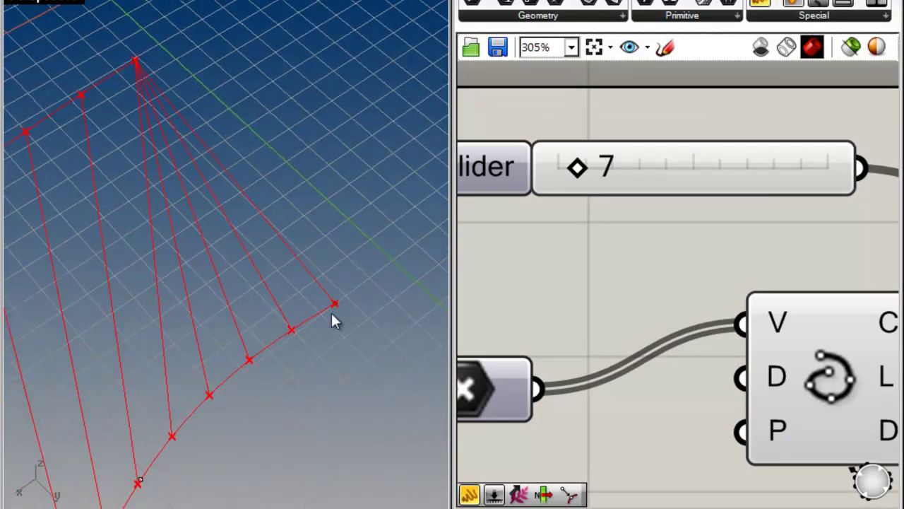
{"action": "right_click_drag", "start_coordinate": [169, 205], "coordinate": [247, 389], "text": "shift"}
{"action": "scroll", "coordinate": [181, 201], "scroll_direction": "up", "scroll_amount": 7}
{"action": "scroll", "coordinate": [200, 228], "scroll_direction": "down", "scroll_amount": 2}
{"action": "scroll", "coordinate": [202, 229], "scroll_direction": "down", "scroll_amount": 12}
{"action": "right_click_drag", "start_coordinate": [159, 277], "coordinate": [142, 233]}
{"action": "scroll", "coordinate": [727, 299], "scroll_direction": "down", "scroll_amount": 5}
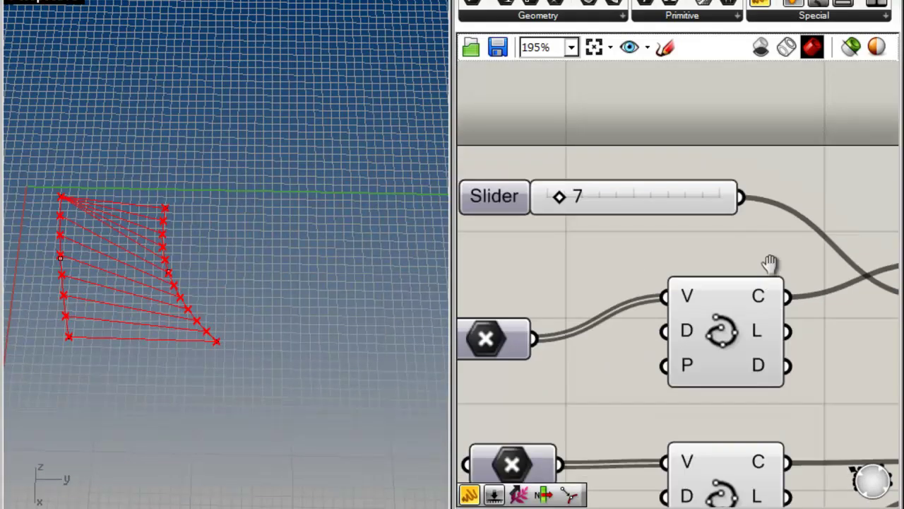
{"action": "right_click_drag", "start_coordinate": [794, 267], "coordinate": [674, 251]}
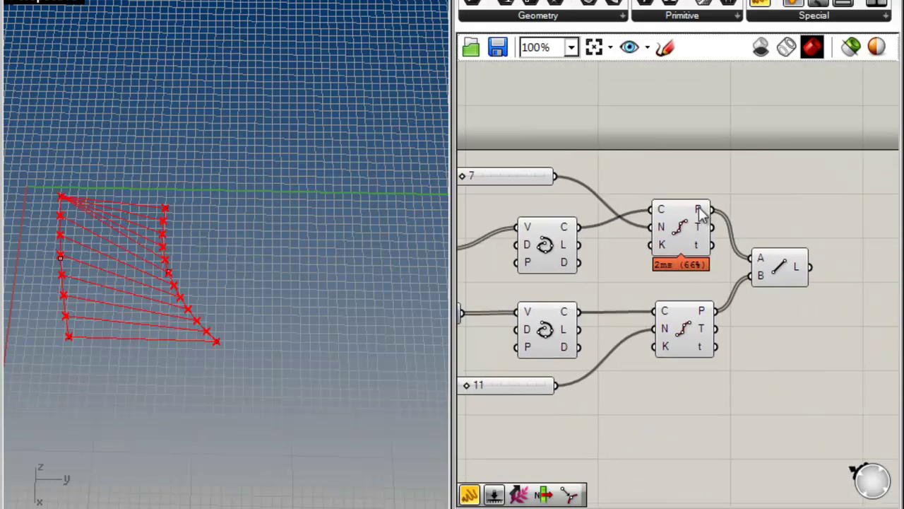
{"action": "mouse_move", "coordinate": [699, 216]}
{"action": "mouse_move", "coordinate": [704, 315]}
Shift the Line component slightly away from the Divide Curves and set its data matching to Shortest list
{"action": "right_click_drag", "start_coordinate": [811, 297], "coordinate": [695, 300]}
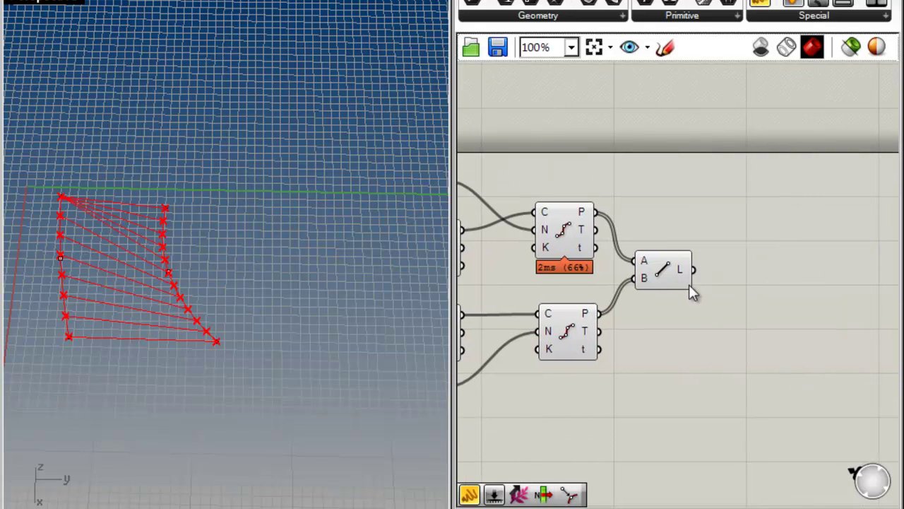
{"action": "mouse_move", "coordinate": [685, 278]}
{"action": "left_click_drag", "start_coordinate": [657, 271], "coordinate": [671, 277]}
{"action": "left_click", "coordinate": [671, 299]}
{"action": "right_click", "coordinate": [676, 280]}
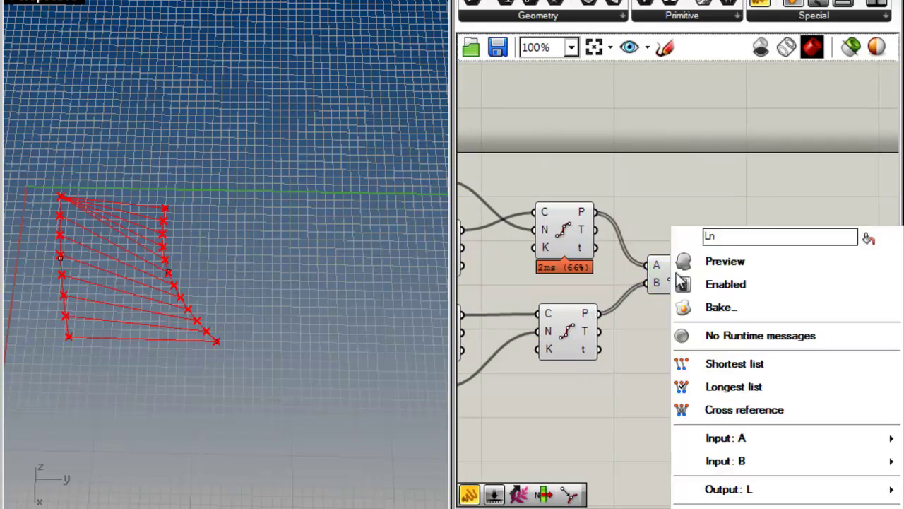
{"action": "left_click", "coordinate": [737, 385]}
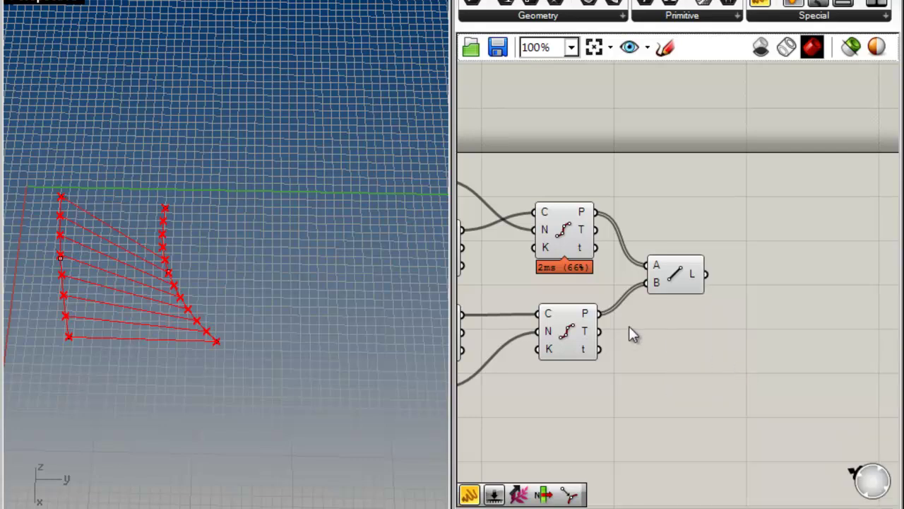
Inspect the shortest-list lines in the viewport and check which division points on the longer curve have no connection
{"action": "mouse_move", "coordinate": [590, 321]}
{"action": "mouse_move", "coordinate": [698, 279]}
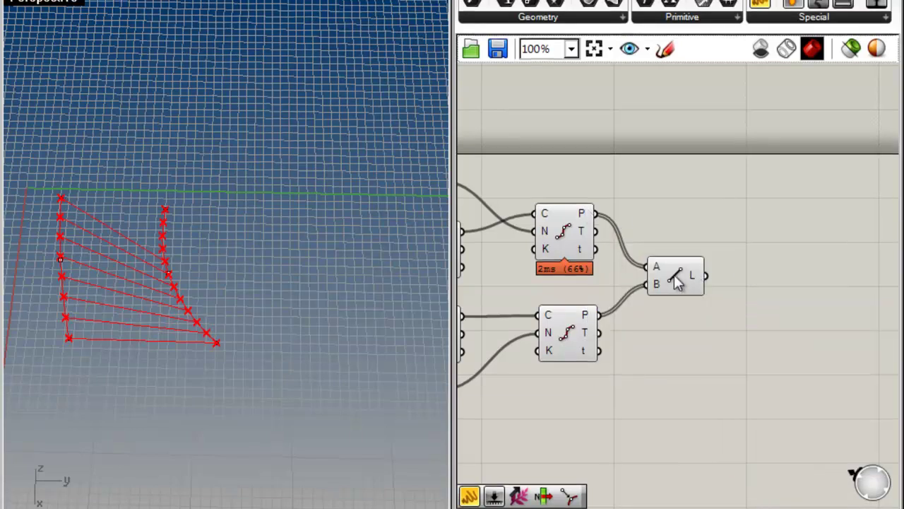
{"action": "right_click_drag", "start_coordinate": [167, 268], "coordinate": [265, 293], "text": "shift"}
{"action": "scroll", "coordinate": [266, 267], "scroll_direction": "up", "scroll_amount": 5}
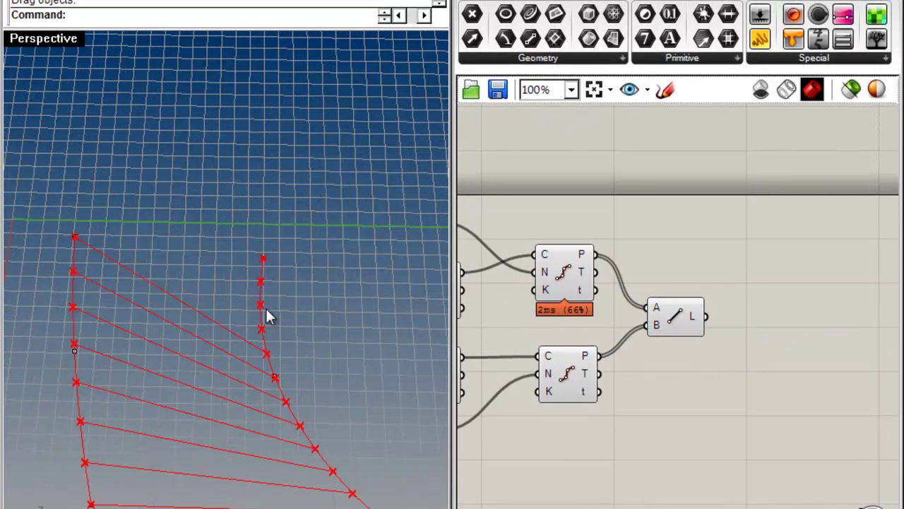
{"action": "scroll", "coordinate": [266, 308], "scroll_direction": "up", "scroll_amount": 12}
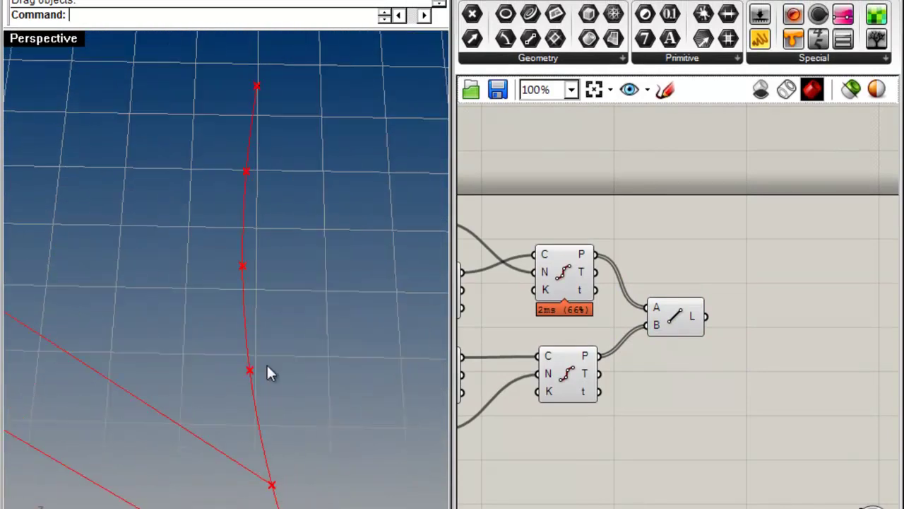
{"action": "left_click_drag", "start_coordinate": [130, 31], "coordinate": [338, 188]}
{"action": "left_click", "coordinate": [339, 188]}
{"action": "scroll", "coordinate": [318, 270], "scroll_direction": "down", "scroll_amount": 4}
{"action": "scroll", "coordinate": [318, 270], "scroll_direction": "down", "scroll_amount": 5}
{"action": "right_click_drag", "start_coordinate": [353, 293], "coordinate": [175, 244]}
{"action": "right_click_drag", "start_coordinate": [276, 140], "coordinate": [212, 353]}
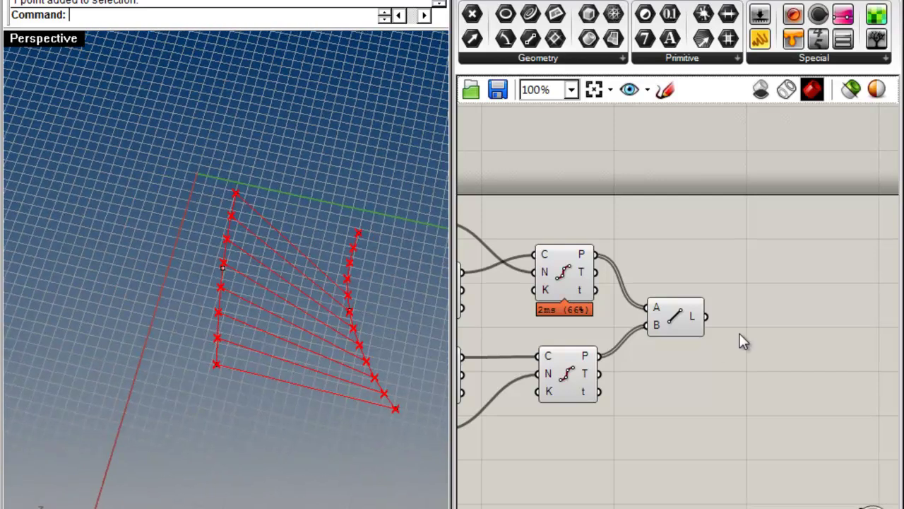
Move the end point of the curve with more divisions inward, and set the Line component's data matching to Cross reference
{"action": "left_click_drag", "start_coordinate": [405, 416], "coordinate": [350, 283]}
{"action": "left_click_drag", "start_coordinate": [297, 264], "coordinate": [354, 394]}
{"action": "left_click", "coordinate": [677, 318]}
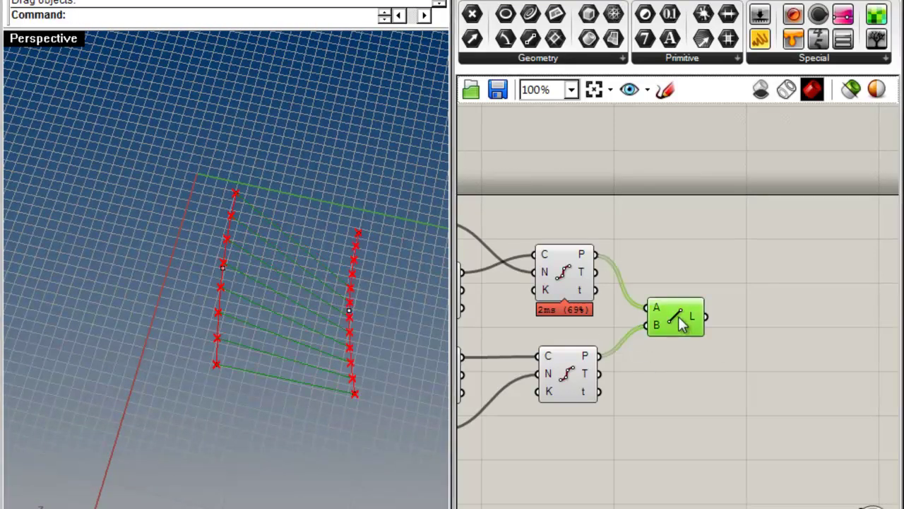
{"action": "right_click", "coordinate": [680, 323]}
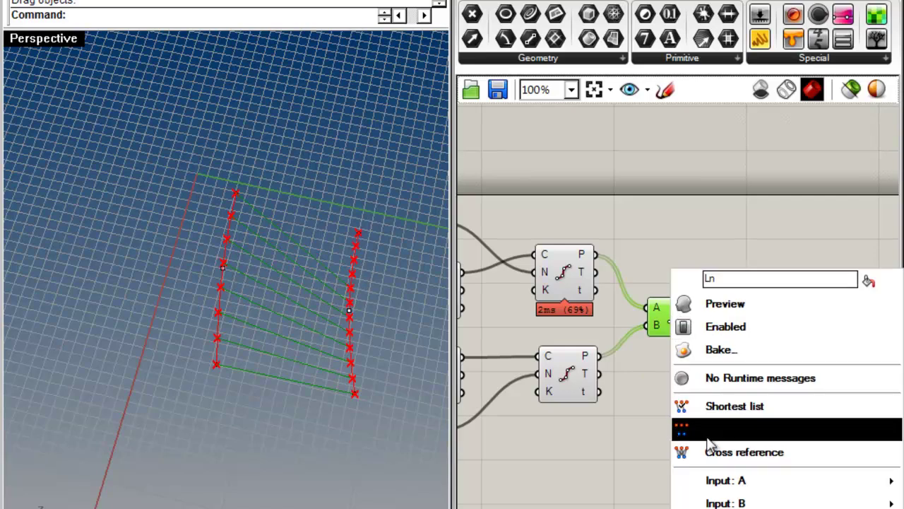
{"action": "left_click", "coordinate": [738, 454]}
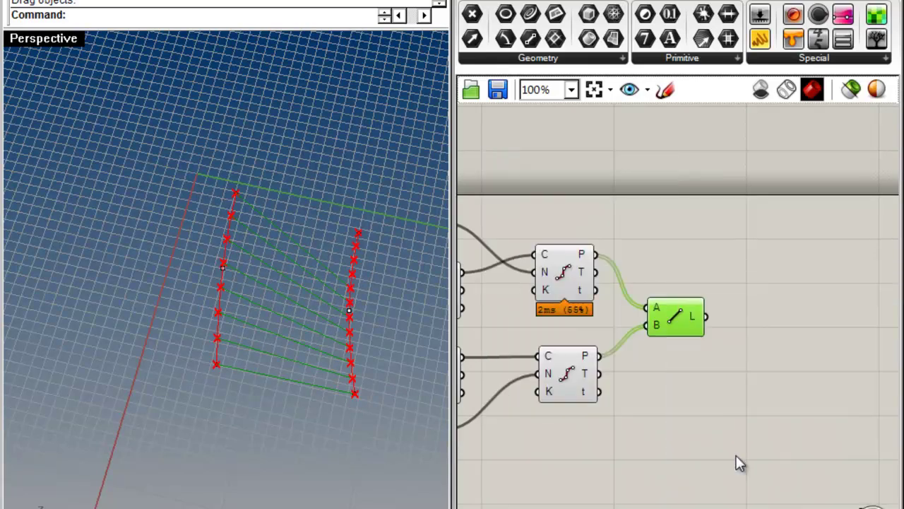
{"action": "left_click", "coordinate": [714, 265]}
{"action": "right_click_drag", "start_coordinate": [183, 304], "coordinate": [431, 374]}
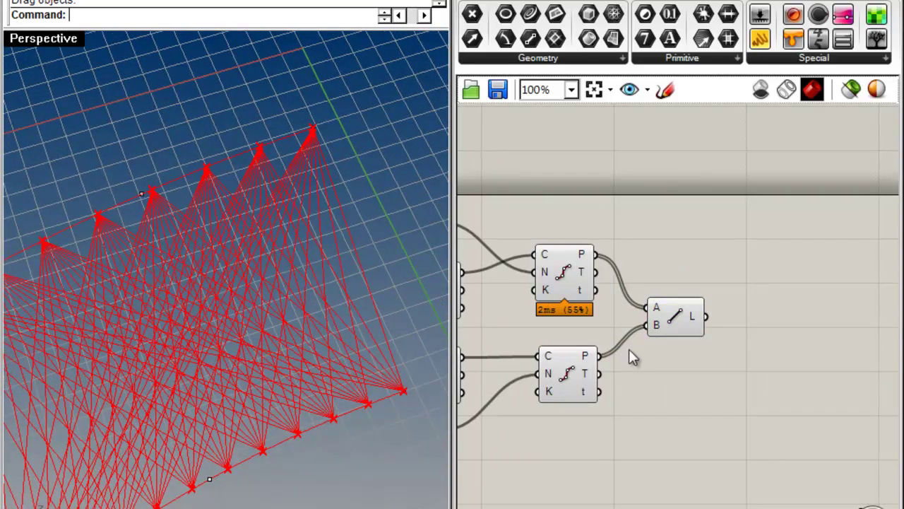
{"action": "mouse_move", "coordinate": [696, 317]}
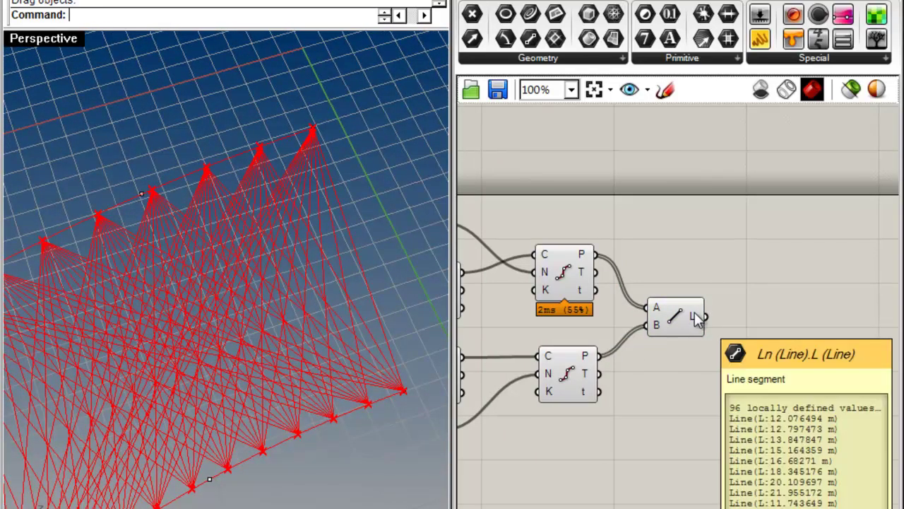
Reshape the cross-referenced line network by moving middle and end control points of both curves outward
{"action": "right_click_drag", "start_coordinate": [417, 287], "coordinate": [214, 329]}
{"action": "right_click_drag", "start_coordinate": [226, 427], "coordinate": [313, 366]}
{"action": "left_click_drag", "start_coordinate": [277, 339], "coordinate": [309, 287]}
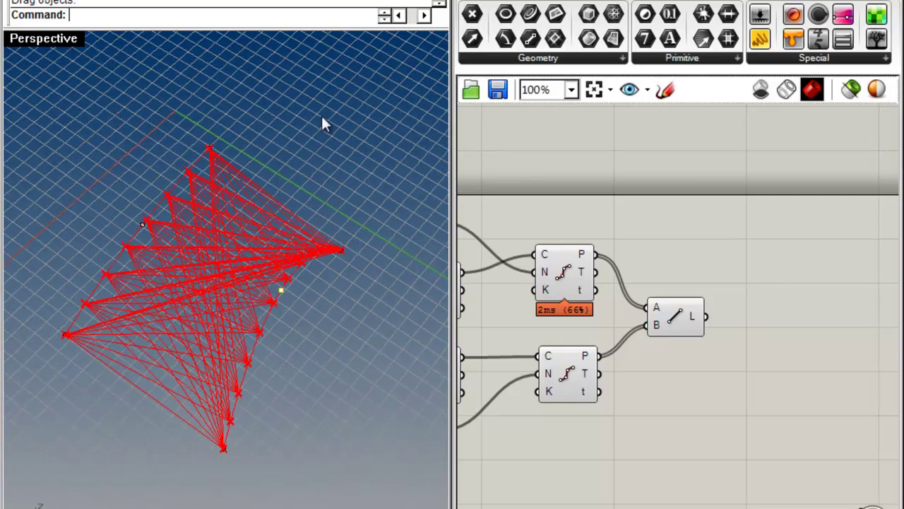
{"action": "left_click_drag", "start_coordinate": [339, 246], "coordinate": [365, 117]}
{"action": "right_click_drag", "start_coordinate": [358, 206], "coordinate": [214, 342]}
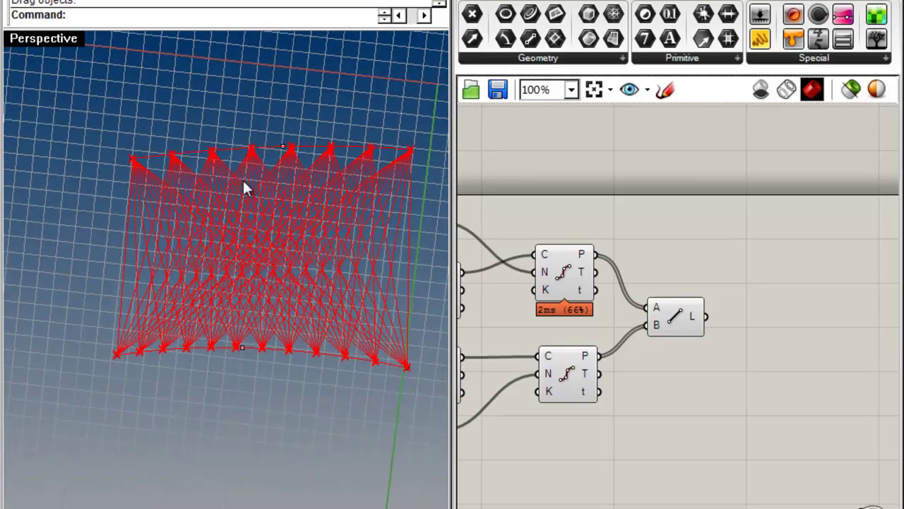
{"action": "left_click_drag", "start_coordinate": [286, 147], "coordinate": [293, 101]}
{"action": "right_click_drag", "start_coordinate": [276, 242], "coordinate": [178, 232]}
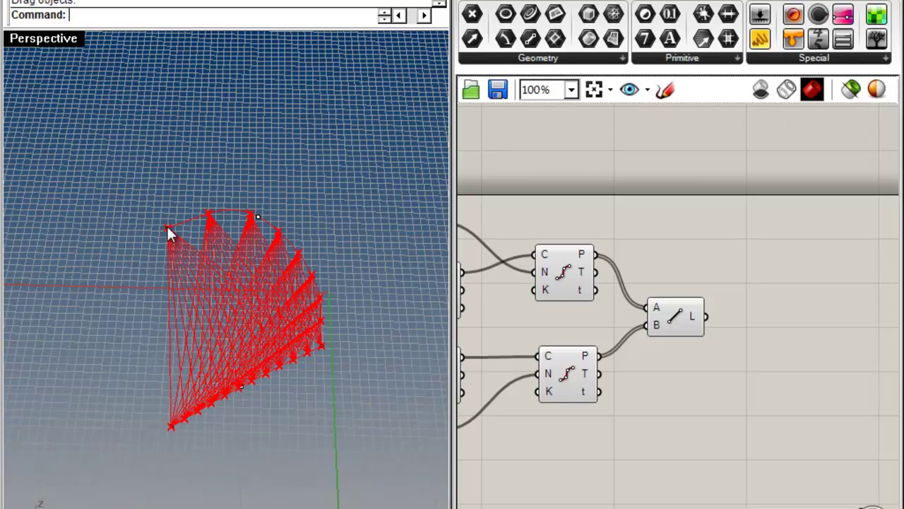
{"action": "left_click_drag", "start_coordinate": [171, 231], "coordinate": [164, 152]}
Pull the end points of the more finely divided curve inward and reposition its middle point
{"action": "right_click_drag", "start_coordinate": [289, 304], "coordinate": [268, 421]}
{"action": "left_click_drag", "start_coordinate": [267, 411], "coordinate": [282, 344]}
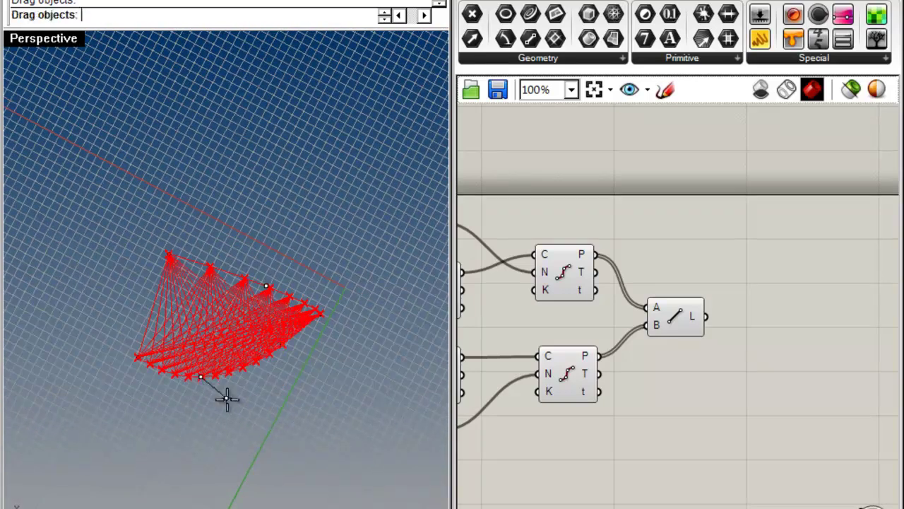
{"action": "left_click_drag", "start_coordinate": [216, 389], "coordinate": [227, 401]}
{"action": "left_click_drag", "start_coordinate": [139, 357], "coordinate": [191, 352]}
{"action": "left_click_drag", "start_coordinate": [323, 317], "coordinate": [265, 322]}
{"action": "mouse_move", "coordinate": [228, 349]}
{"action": "right_mouse_down"}
{"action": "mouse_move", "coordinate": [343, 176]}
{"action": "mouse_move", "coordinate": [252, 180]}
{"action": "mouse_move", "coordinate": [228, 349]}
{"action": "right_mouse_up"}
{"action": "left_click_drag", "start_coordinate": [200, 385], "coordinate": [240, 369]}
{"action": "left_click_drag", "start_coordinate": [246, 409], "coordinate": [197, 399]}
{"action": "right_click_drag", "start_coordinate": [244, 391], "coordinate": [164, 433]}
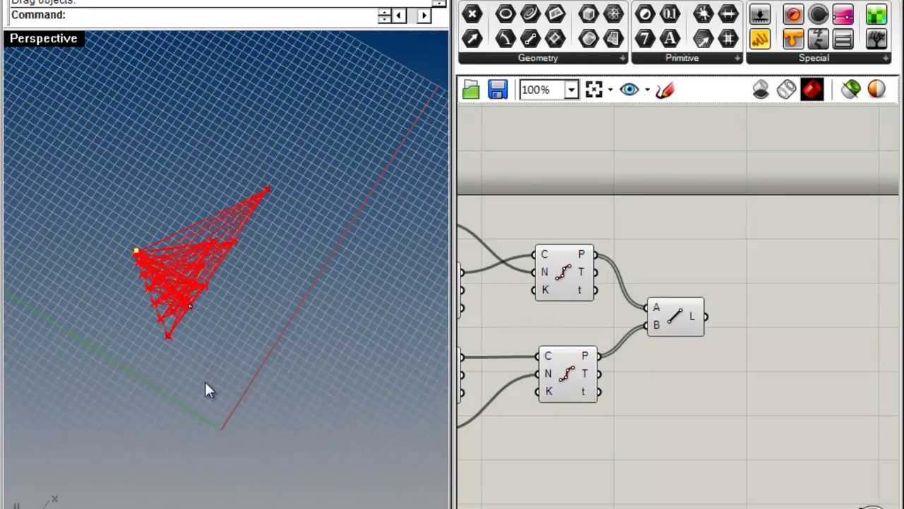
Reposition the middle and end points of both curves further to form a compact, twisted line network
{"action": "left_click_drag", "start_coordinate": [190, 307], "coordinate": [212, 309]}
{"action": "left_click_drag", "start_coordinate": [267, 189], "coordinate": [169, 214]}
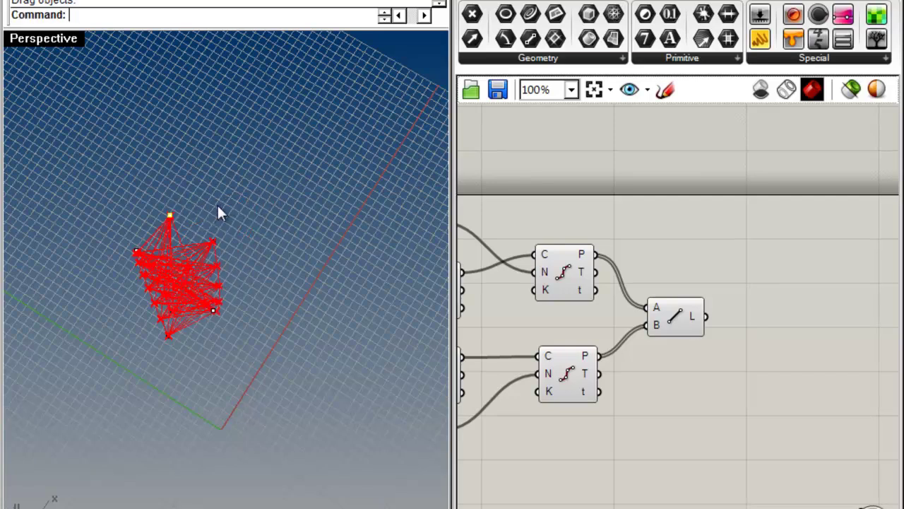
{"action": "right_click_drag", "start_coordinate": [221, 200], "coordinate": [175, 303]}
{"action": "left_click_drag", "start_coordinate": [165, 242], "coordinate": [160, 221]}
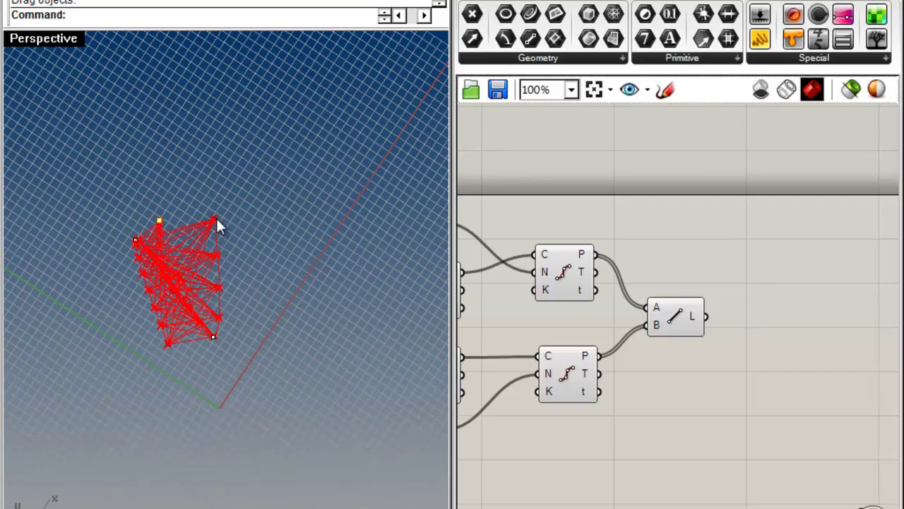
{"action": "left_click_drag", "start_coordinate": [214, 220], "coordinate": [140, 203]}
{"action": "left_click_drag", "start_coordinate": [212, 334], "coordinate": [225, 291]}
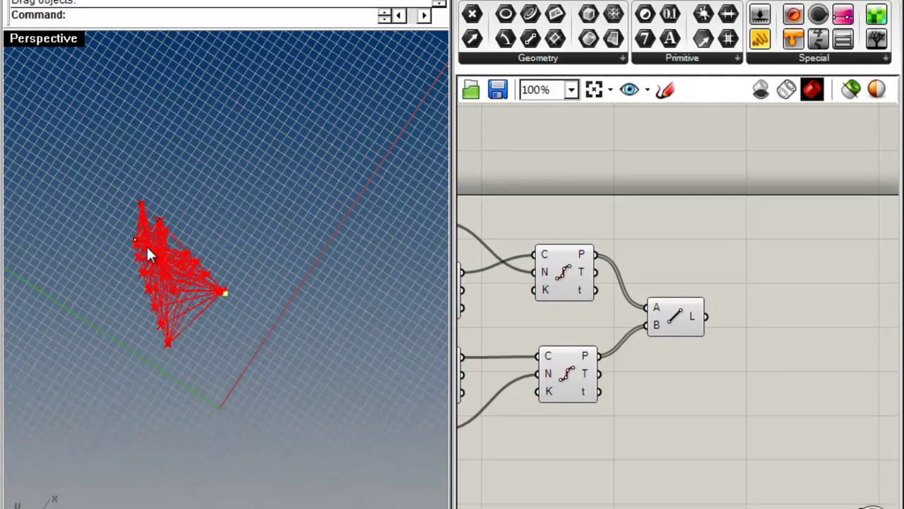
{"action": "left_click_drag", "start_coordinate": [178, 346], "coordinate": [147, 323]}
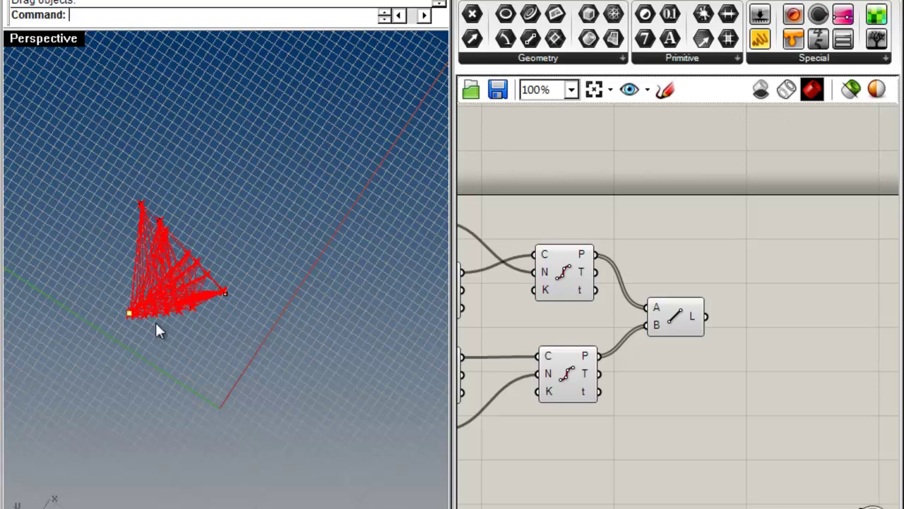
{"action": "right_click_drag", "start_coordinate": [205, 343], "coordinate": [342, 276]}
{"action": "left_click_drag", "start_coordinate": [258, 337], "coordinate": [129, 309]}
{"action": "right_click_drag", "start_coordinate": [171, 405], "coordinate": [353, 255]}
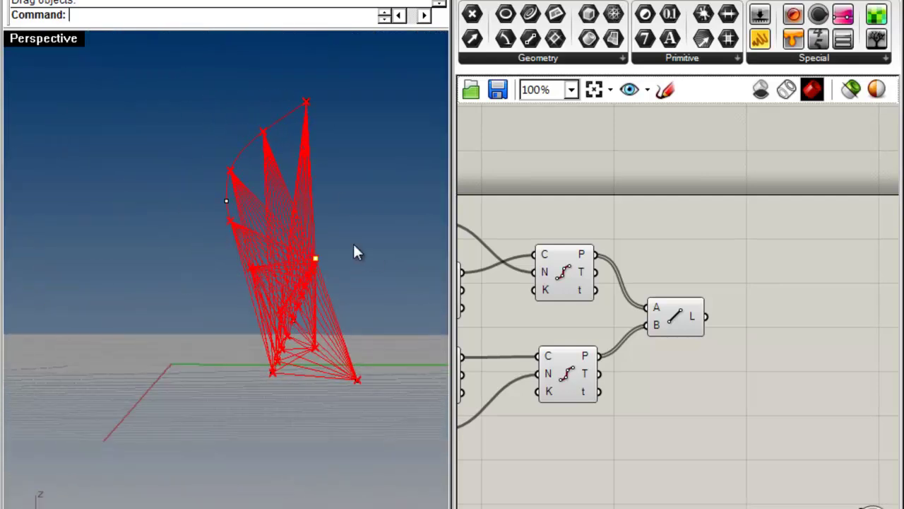
Set the Line component's data matching to Longest list
{"action": "right_click_drag", "start_coordinate": [650, 357], "coordinate": [682, 354]}
{"action": "right_click", "coordinate": [696, 318]}
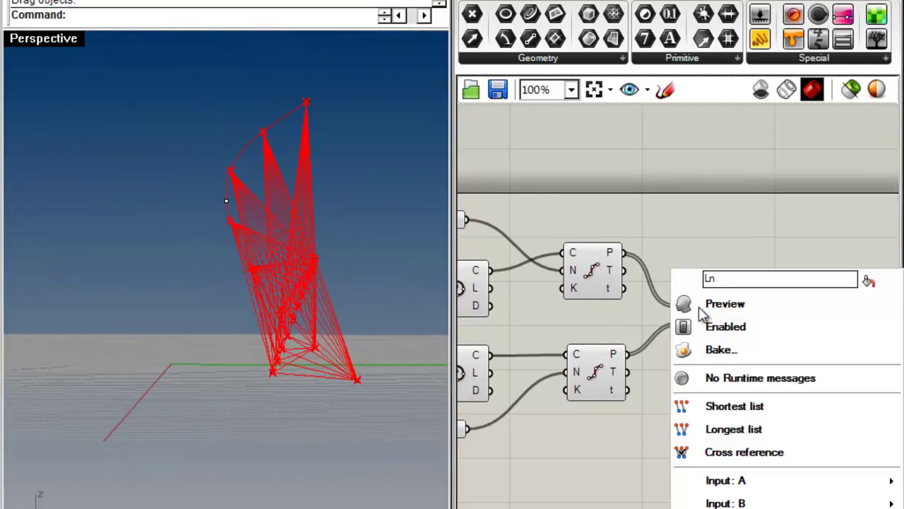
{"action": "left_click", "coordinate": [747, 428]}
Connect the upper slider's output to the N input of the lower Divide Curve
{"action": "right_click_drag", "start_coordinate": [579, 309], "coordinate": [786, 313]}
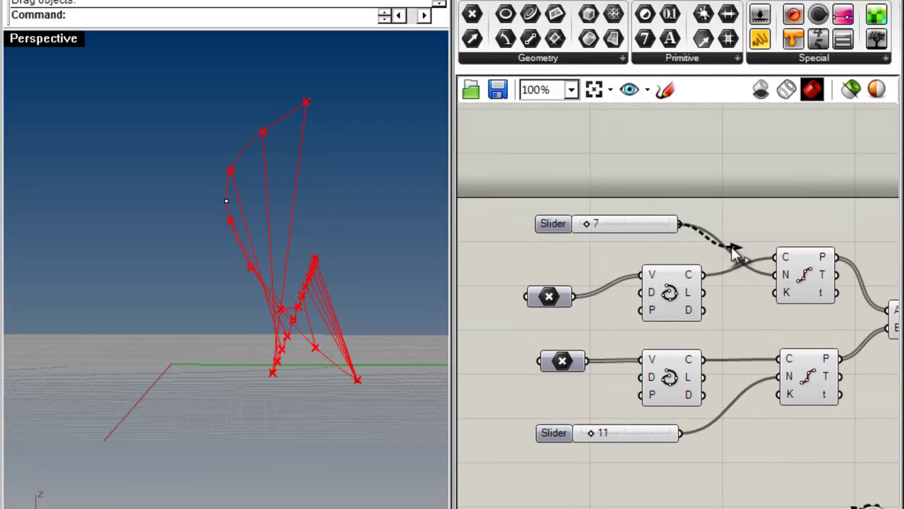
{"action": "left_click_drag", "start_coordinate": [712, 237], "coordinate": [783, 375]}
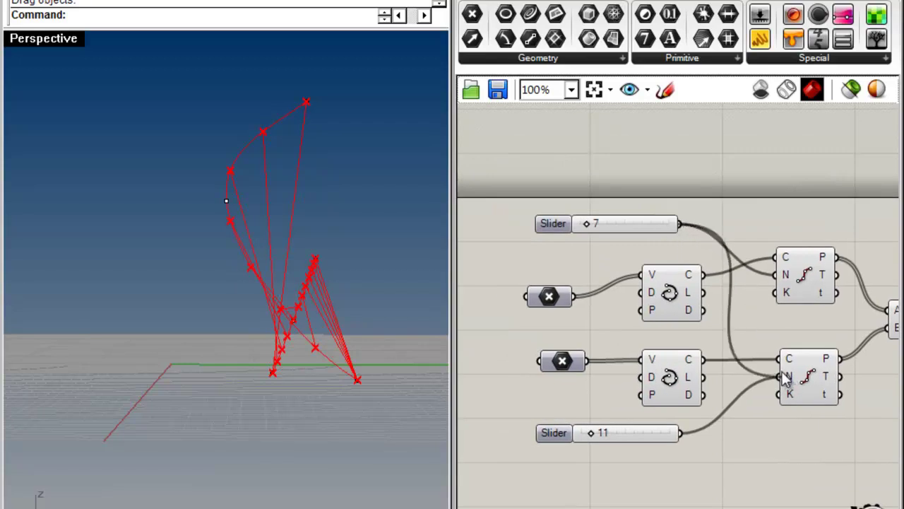
Delete the disconnected lower slider and set the remaining slider to 41 for both Divide Curve components
{"action": "left_click", "coordinate": [554, 435]}
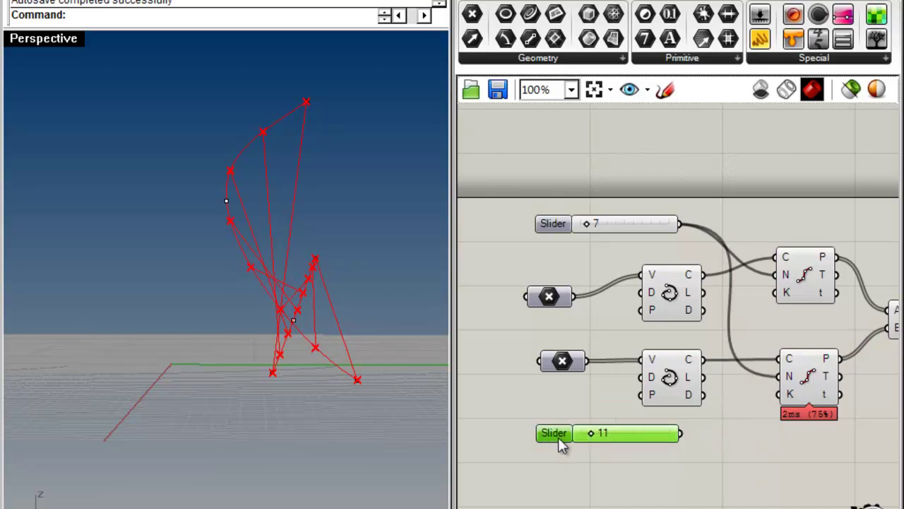
{"action": "key", "text": "Delete"}
{"action": "right_click_drag", "start_coordinate": [296, 362], "coordinate": [258, 317]}
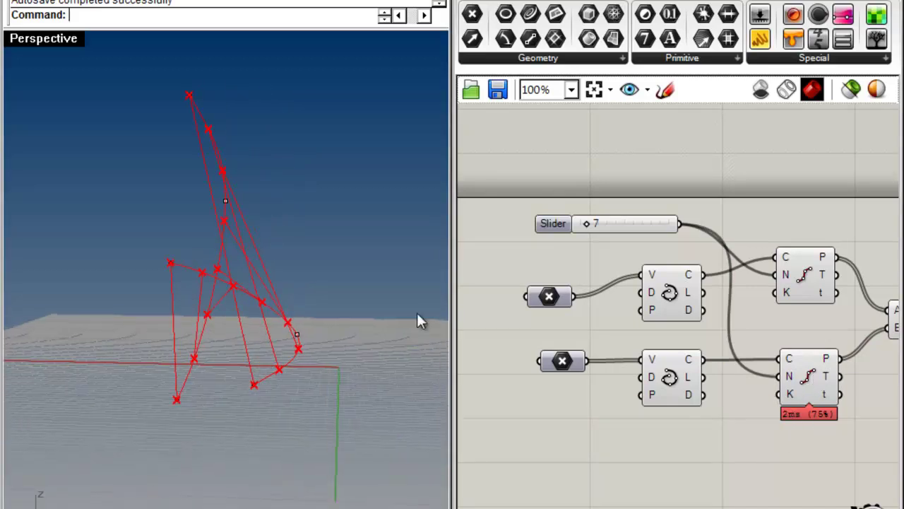
{"action": "left_click_drag", "start_coordinate": [590, 223], "coordinate": [619, 226]}
{"action": "right_click_drag", "start_coordinate": [89, 334], "coordinate": [309, 288]}
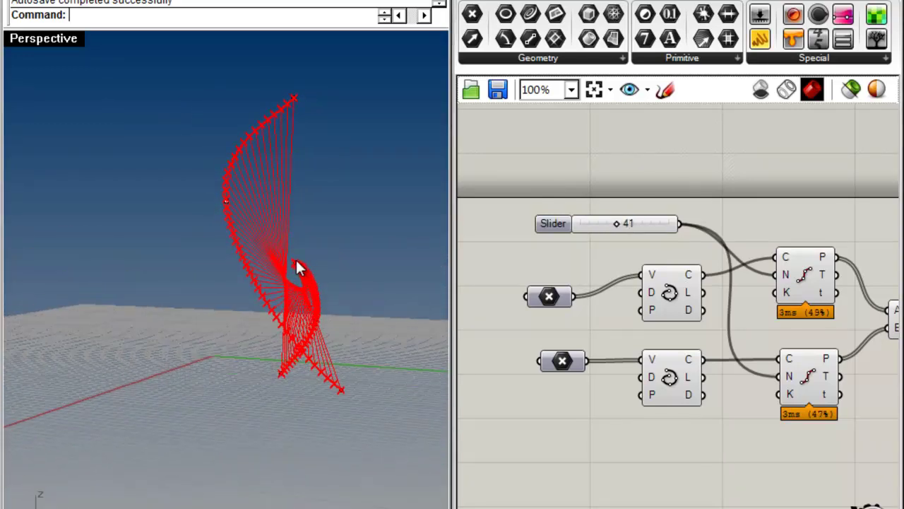
Move both end points of one curve in the Perspective viewport to reshape the network of lines
{"action": "right_click_drag", "start_coordinate": [344, 238], "coordinate": [125, 333]}
{"action": "left_click_drag", "start_coordinate": [131, 337], "coordinate": [178, 455]}
{"action": "right_click_drag", "start_coordinate": [168, 309], "coordinate": [207, 385]}
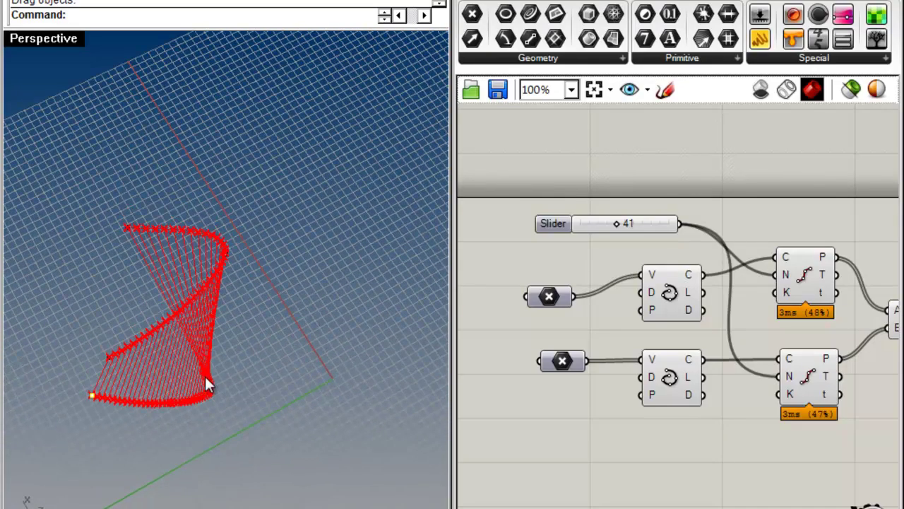
{"action": "left_click_drag", "start_coordinate": [226, 372], "coordinate": [259, 380]}
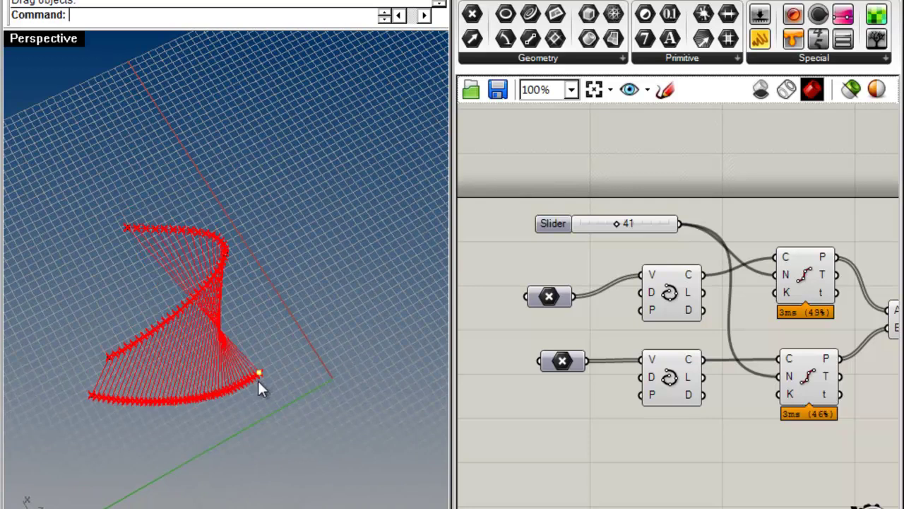
{"action": "right_click_drag", "start_coordinate": [265, 400], "coordinate": [325, 325]}
{"action": "key", "text": "Escape"}
Add a Reverse List component and place it between the lower Divide Curve and the Line component
{"action": "right_click_drag", "start_coordinate": [669, 235], "coordinate": [722, 262]}
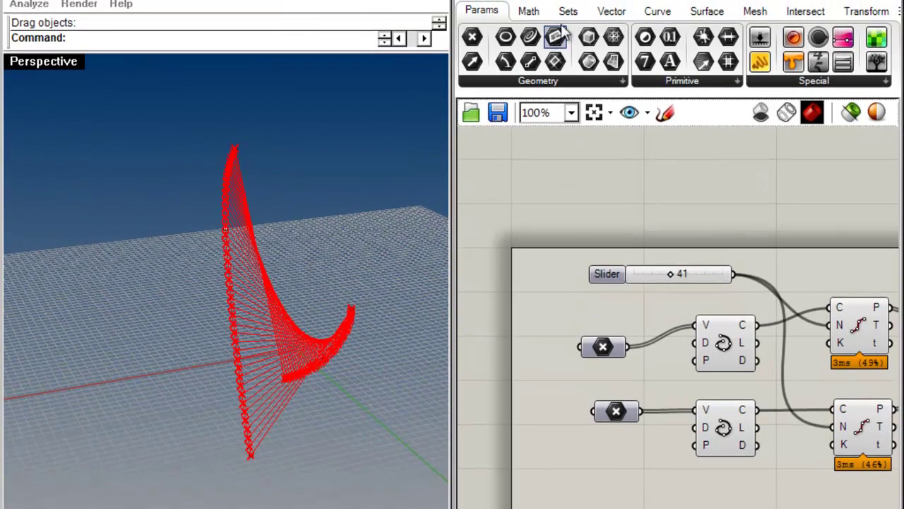
{"action": "left_click", "coordinate": [570, 12]}
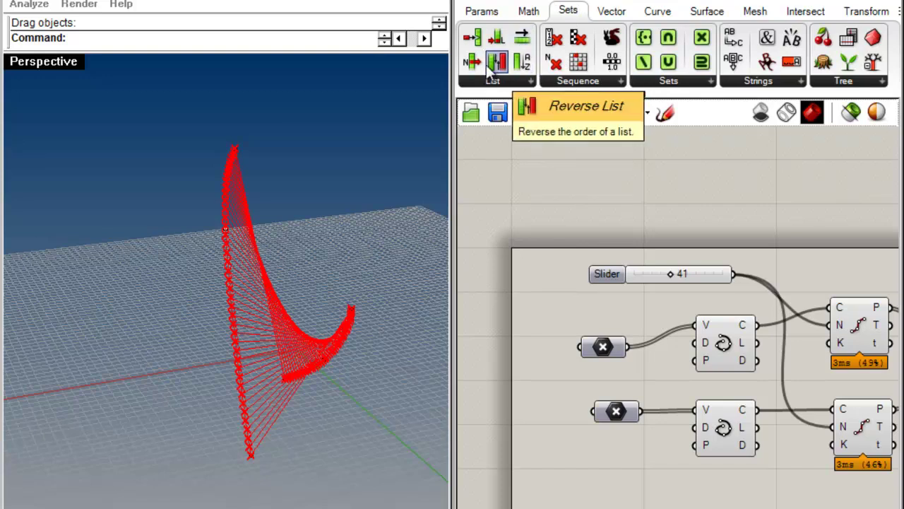
{"action": "left_click_drag", "start_coordinate": [495, 64], "coordinate": [743, 217]}
{"action": "right_click_drag", "start_coordinate": [779, 230], "coordinate": [549, 148]}
{"action": "left_click_drag", "start_coordinate": [517, 137], "coordinate": [746, 378]}
{"action": "left_click_drag", "start_coordinate": [746, 293], "coordinate": [858, 294]}
{"action": "left_click", "coordinate": [836, 368]}
{"action": "left_click_drag", "start_coordinate": [731, 369], "coordinate": [748, 334]}
{"action": "left_click", "coordinate": [823, 424]}
{"action": "left_click", "coordinate": [858, 297]}
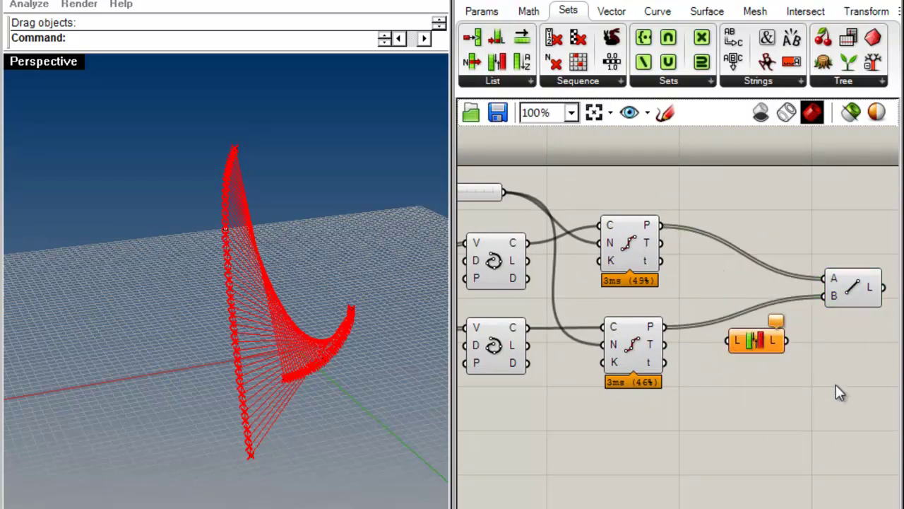
{"action": "left_click", "coordinate": [836, 385]}
{"action": "right_click_drag", "start_coordinate": [685, 371], "coordinate": [609, 385]}
{"action": "mouse_move", "coordinate": [578, 346]}
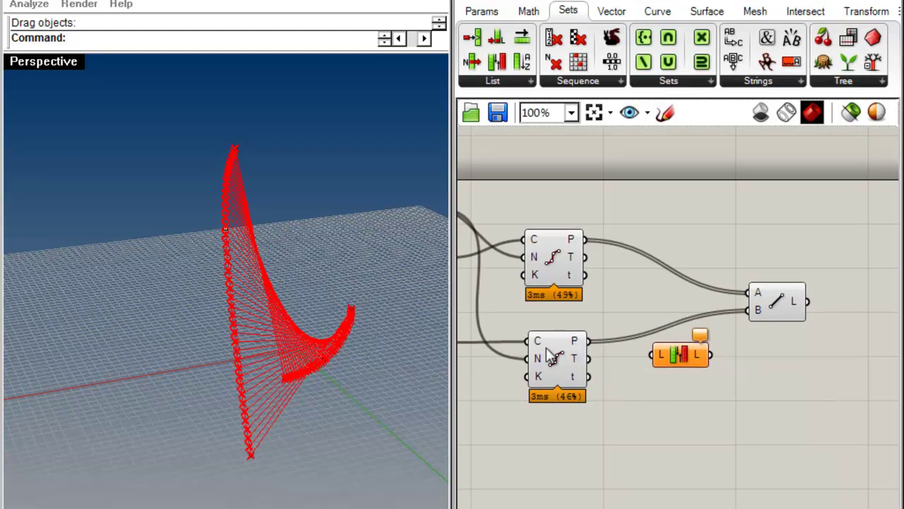
Route the lower Divide Curve's P output through Reverse List into the Line component's B input
{"action": "left_click_drag", "start_coordinate": [592, 341], "coordinate": [651, 355]}
{"action": "left_click_drag", "start_coordinate": [720, 339], "coordinate": [749, 310]}
{"action": "right_click_drag", "start_coordinate": [395, 269], "coordinate": [816, 392]}
{"action": "left_click_drag", "start_coordinate": [578, 339], "coordinate": [750, 311]}
{"action": "right_click_drag", "start_coordinate": [273, 377], "coordinate": [296, 290]}
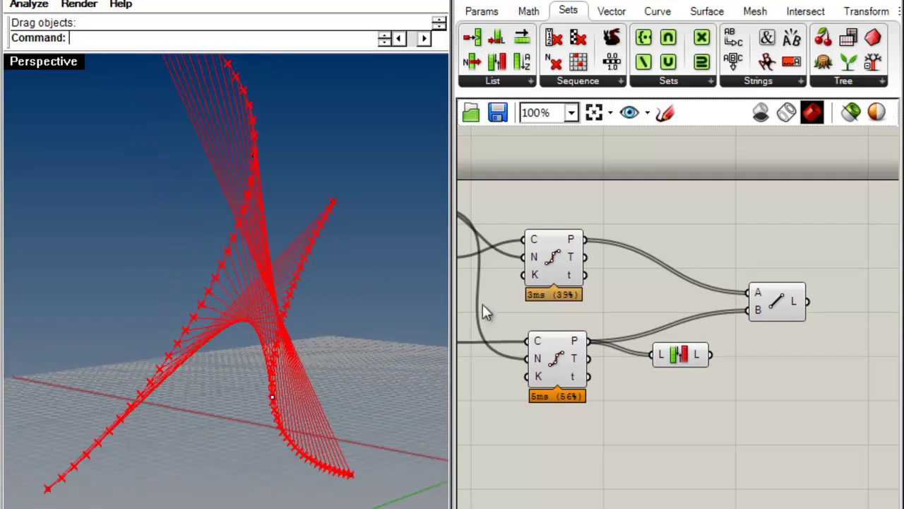
{"action": "left_click_drag", "start_coordinate": [678, 354], "coordinate": [750, 310]}
{"action": "right_click_drag", "start_coordinate": [304, 339], "coordinate": [321, 451]}
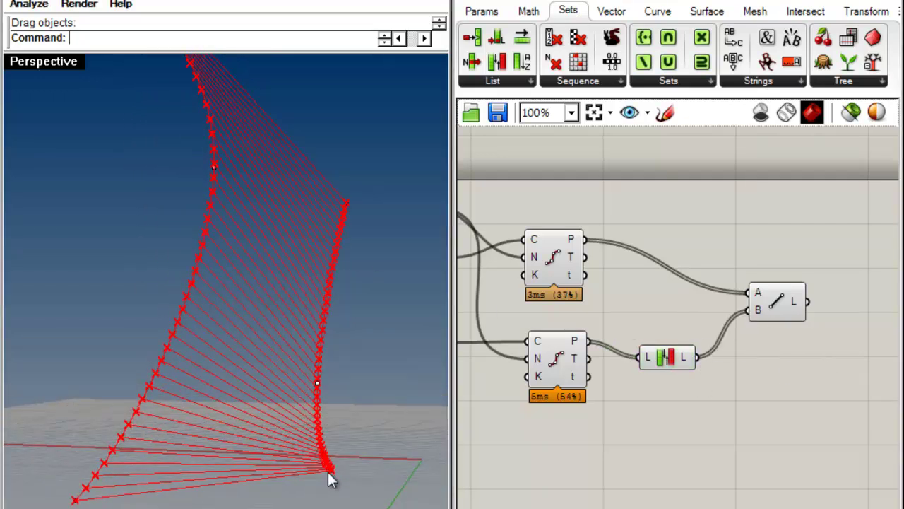
Delete the Reverse List component and put a Shift List component in its place
{"action": "right_click_drag", "start_coordinate": [313, 392], "coordinate": [603, 394]}
{"action": "left_click_drag", "start_coordinate": [664, 358], "coordinate": [663, 329]}
{"action": "key", "text": "Delete"}
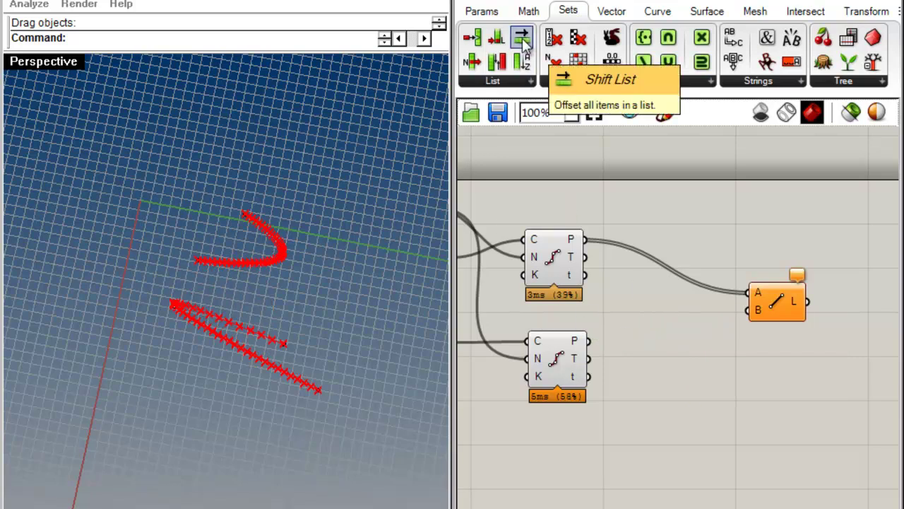
{"action": "left_click_drag", "start_coordinate": [523, 43], "coordinate": [666, 357]}
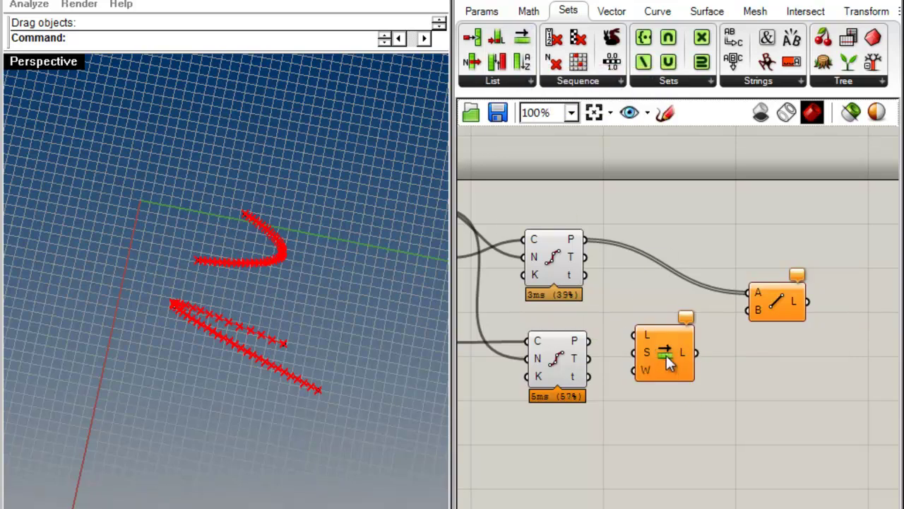
{"action": "right_click_drag", "start_coordinate": [614, 457], "coordinate": [721, 442]}
Delete all the reference points of both curves from the Perspective viewport
{"action": "right_click_drag", "start_coordinate": [395, 316], "coordinate": [402, 480]}
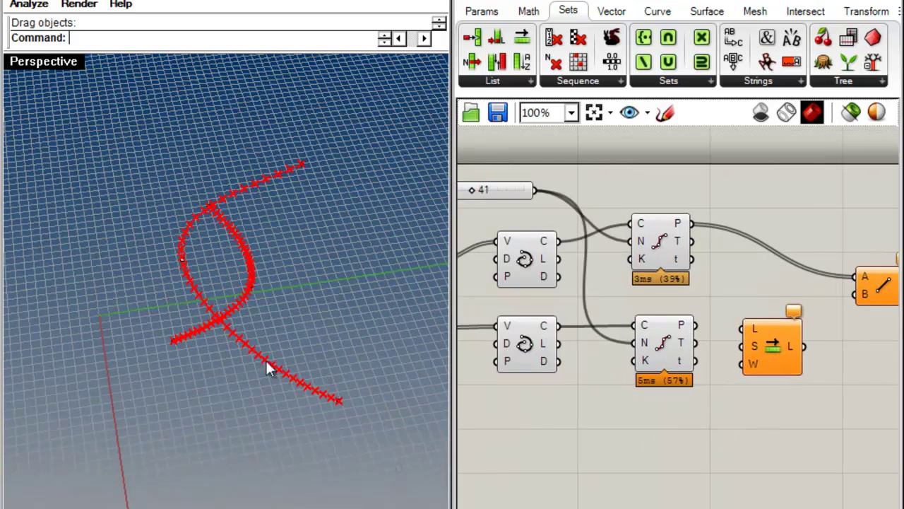
{"action": "left_click_drag", "start_coordinate": [108, 149], "coordinate": [108, 147]}
{"action": "key", "text": "Delete"}
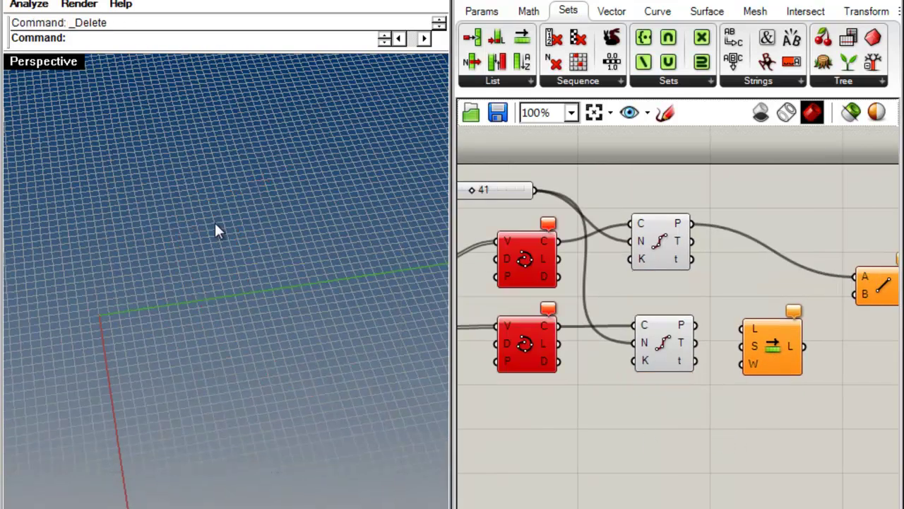
{"action": "right_click_drag", "start_coordinate": [551, 357], "coordinate": [789, 369]}
{"action": "scroll", "coordinate": [777, 357], "scroll_direction": "down", "scroll_amount": 2}
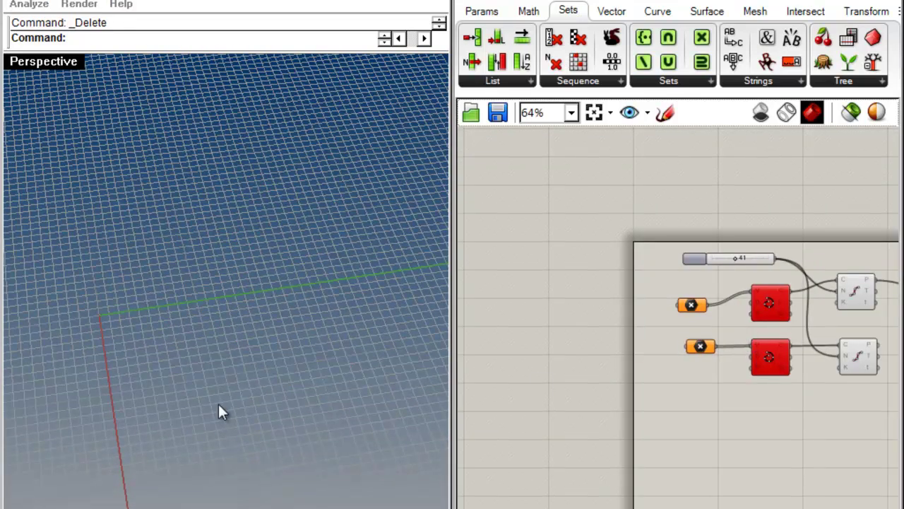
{"action": "key", "text": "ctrl+v"}
{"action": "key", "text": "Delete"}
Place three new points in a triangle on the ground plane with the Points command
{"action": "type", "text": "PO"}
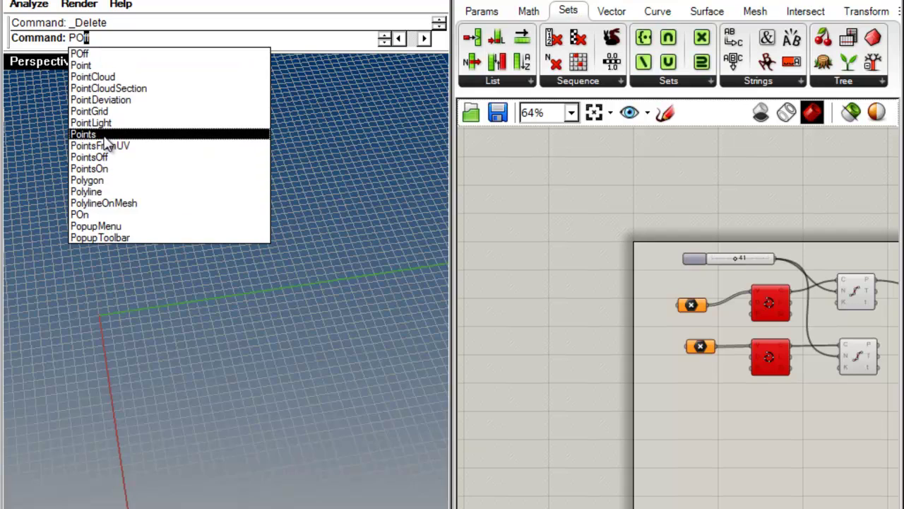
{"action": "left_click", "coordinate": [104, 135]}
{"action": "left_click", "coordinate": [218, 426]}
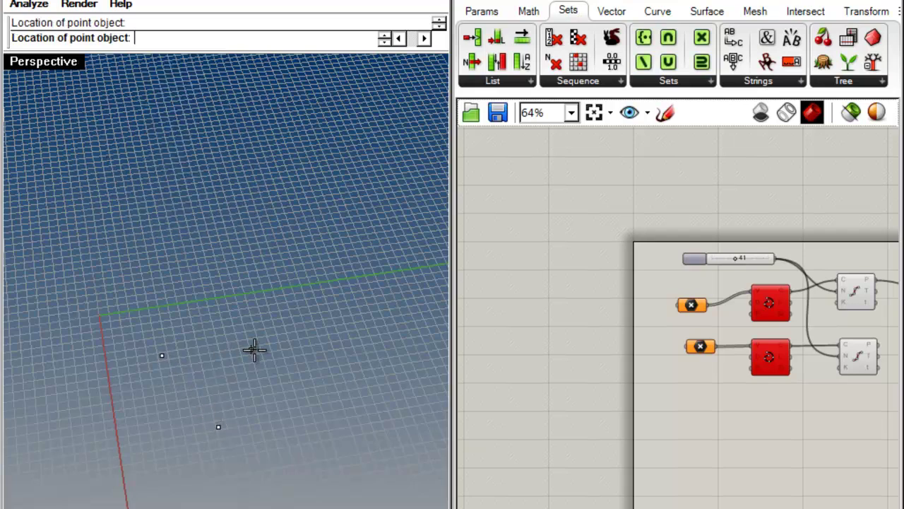
{"action": "key", "text": "Return"}
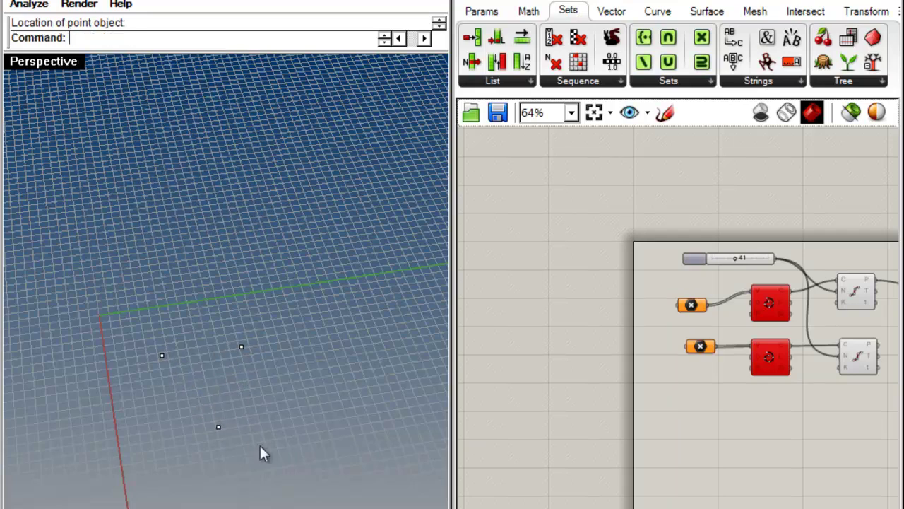
Duplicate the three new points and move one set up above the ground plane
{"action": "left_click_drag", "start_coordinate": [265, 452], "coordinate": [133, 315]}
{"action": "key", "text": "ctrl+c"}
{"action": "key", "text": "ctrl+v"}
{"action": "left_click_drag", "start_coordinate": [219, 427], "coordinate": [224, 256]}
{"action": "right_click_drag", "start_coordinate": [243, 297], "coordinate": [244, 228]}
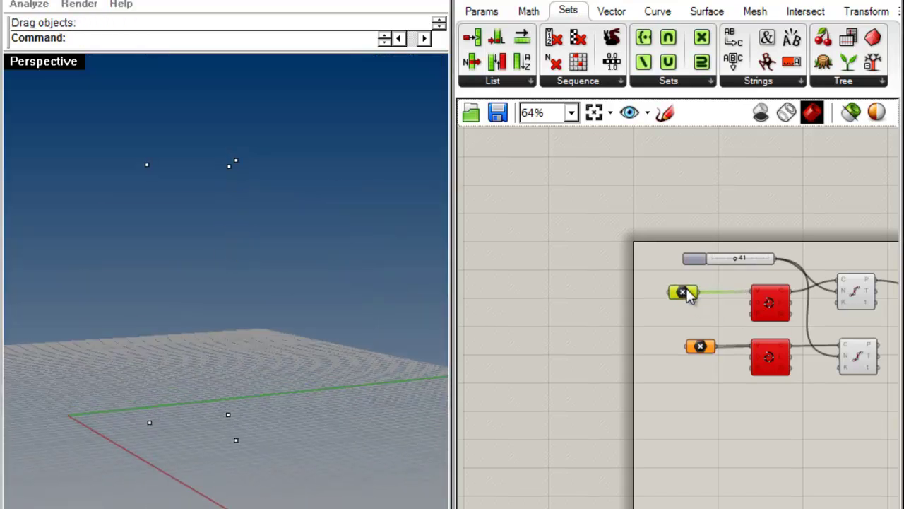
Reference the three ground-level points as multiple points in the upper Point parameter
{"action": "right_click", "coordinate": [691, 302]}
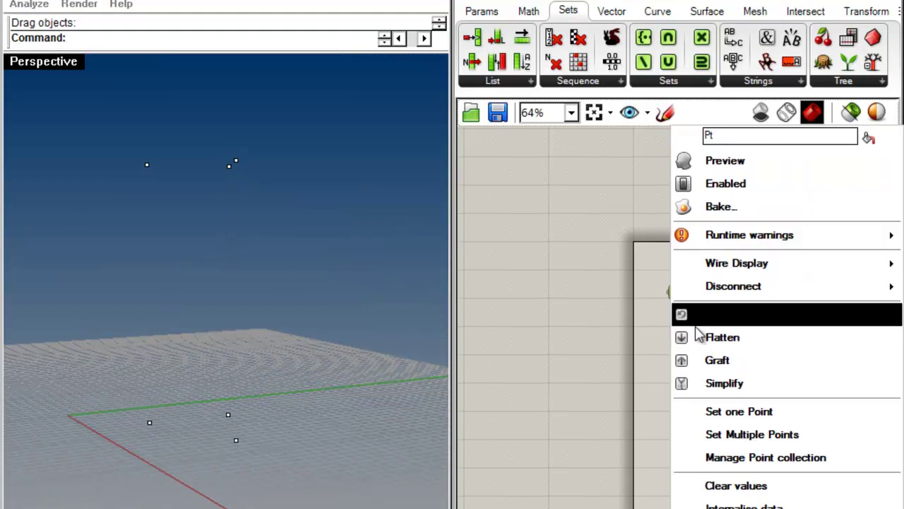
{"action": "left_click", "coordinate": [732, 444]}
{"action": "right_click_drag", "start_coordinate": [318, 322], "coordinate": [242, 444]}
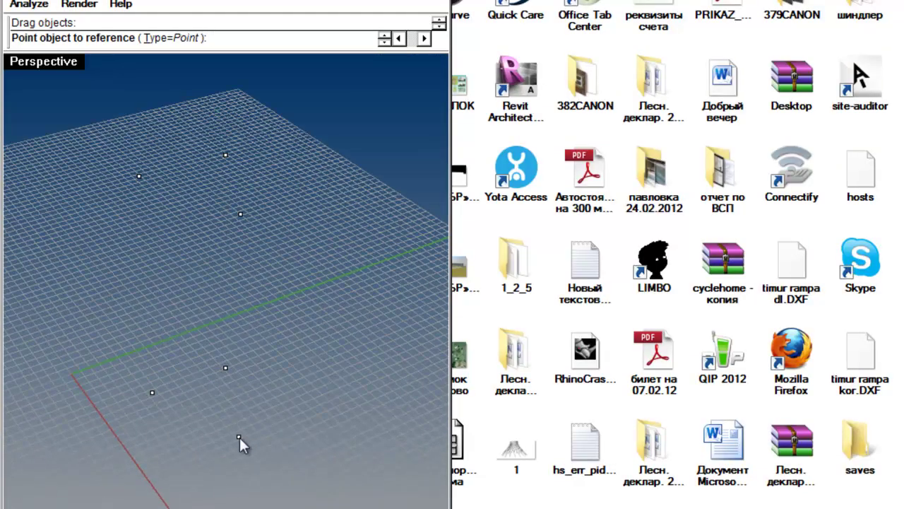
{"action": "left_click", "coordinate": [152, 391]}
{"action": "left_click", "coordinate": [225, 368]}
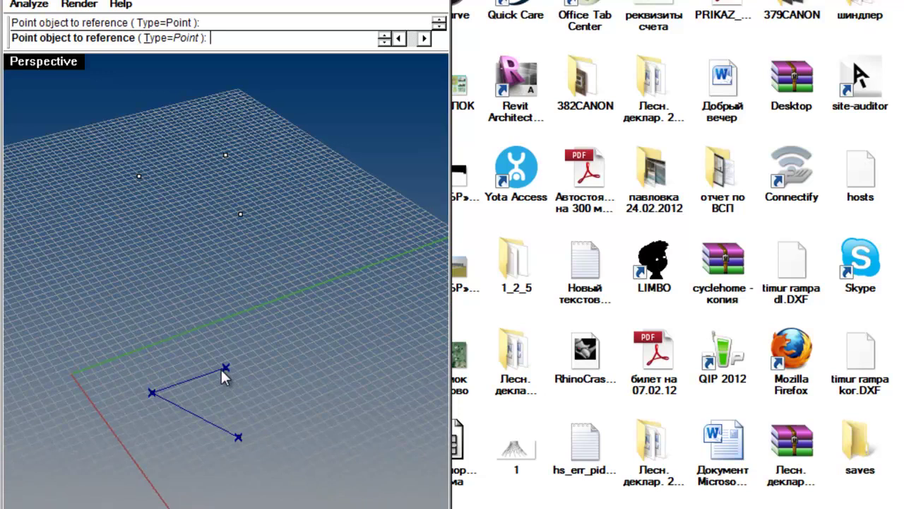
{"action": "key", "text": "Return"}
Reference the three raised points as multiple points in the lower Point parameter, picking them in the same order
{"action": "right_click", "coordinate": [700, 346]}
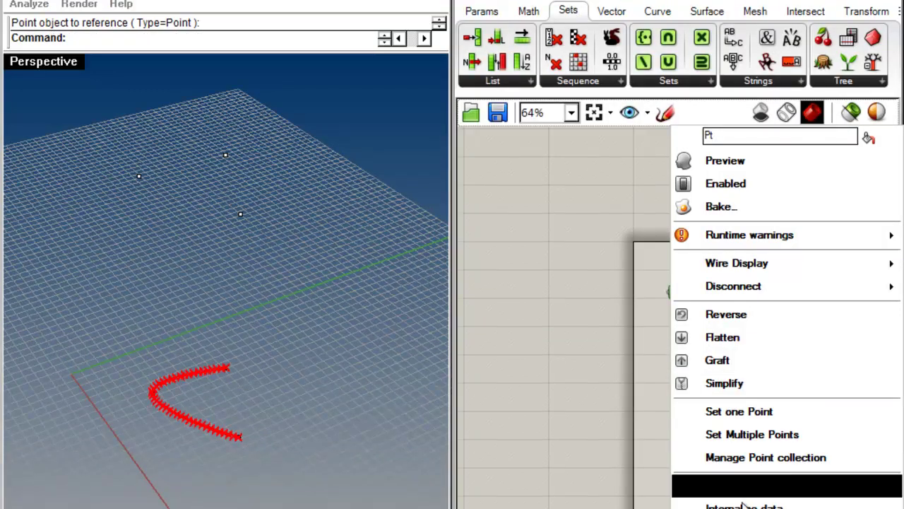
{"action": "left_click", "coordinate": [751, 442]}
{"action": "left_click", "coordinate": [240, 212]}
{"action": "left_click", "coordinate": [139, 176]}
{"action": "left_click", "coordinate": [225, 153]}
{"action": "key", "text": "Return"}
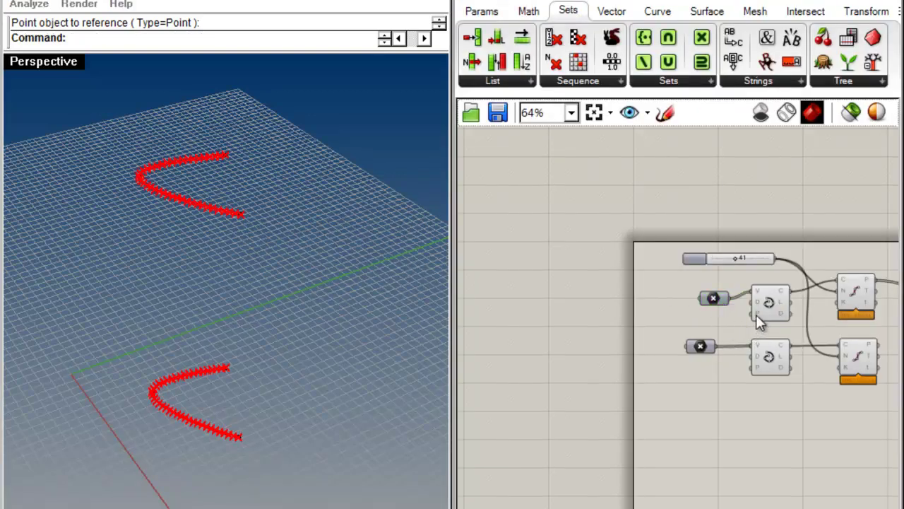
Set the P input of both Interpolate components to True to close the two curves
{"action": "scroll", "coordinate": [755, 319], "scroll_direction": "up", "scroll_amount": 5}
{"action": "right_click", "coordinate": [723, 304]}
{"action": "mouse_move", "coordinate": [750, 438]}
{"action": "left_click", "coordinate": [649, 460]}
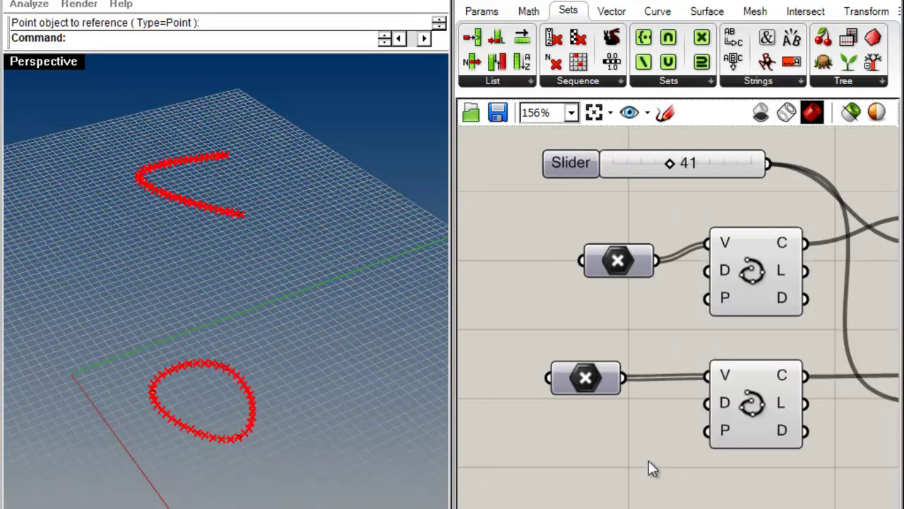
{"action": "right_click", "coordinate": [720, 431]}
{"action": "mouse_move", "coordinate": [738, 439]}
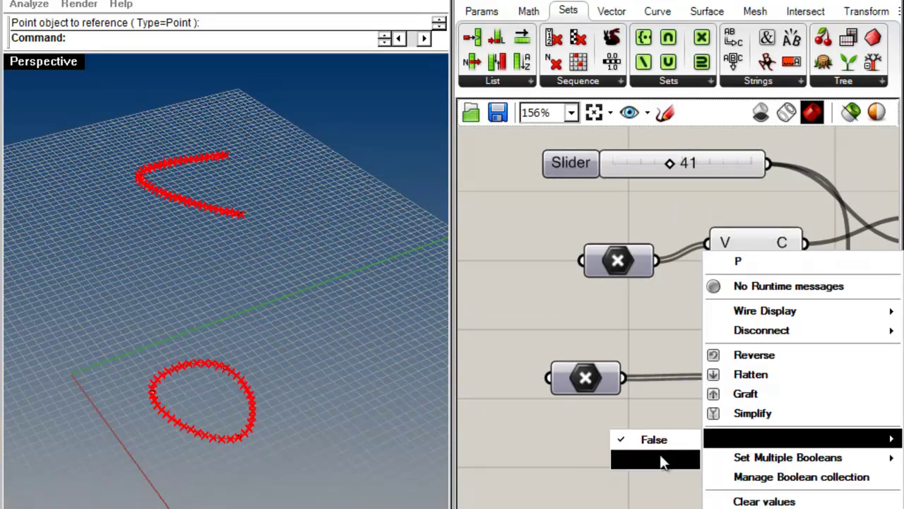
{"action": "left_click", "coordinate": [662, 458]}
{"action": "scroll", "coordinate": [732, 357], "scroll_direction": "down", "scroll_amount": 3}
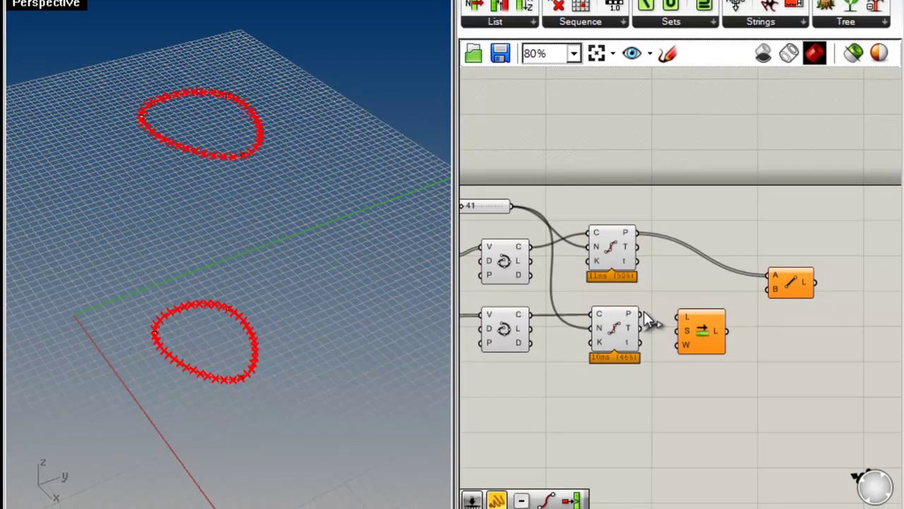
Connect the lower Divide Curve's P output directly to the Line's B input and move Shift List aside
{"action": "left_click_drag", "start_coordinate": [643, 310], "coordinate": [770, 288]}
{"action": "right_click_drag", "start_coordinate": [187, 275], "coordinate": [276, 224]}
{"action": "left_click_drag", "start_coordinate": [707, 335], "coordinate": [723, 359]}
{"action": "left_click", "coordinate": [722, 394]}
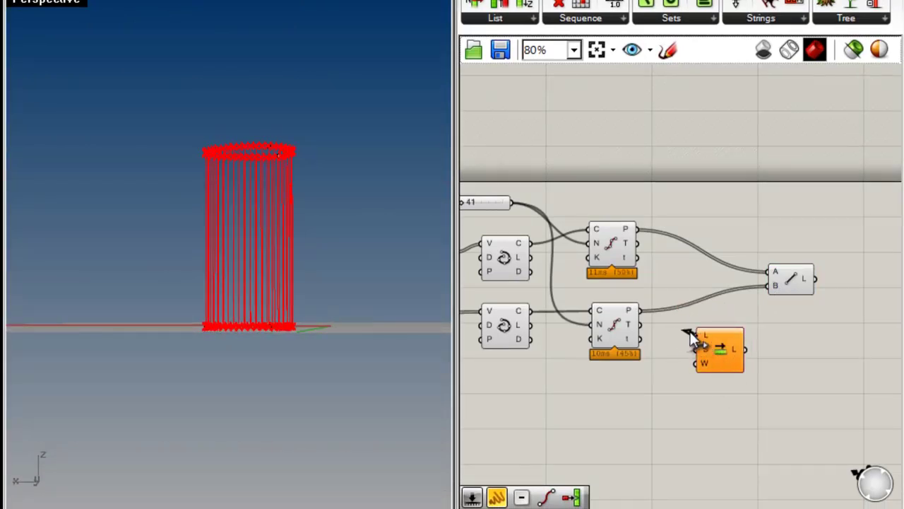
{"action": "right_click_drag", "start_coordinate": [274, 162], "coordinate": [241, 325]}
{"action": "scroll", "coordinate": [247, 236], "scroll_direction": "up", "scroll_amount": 8}
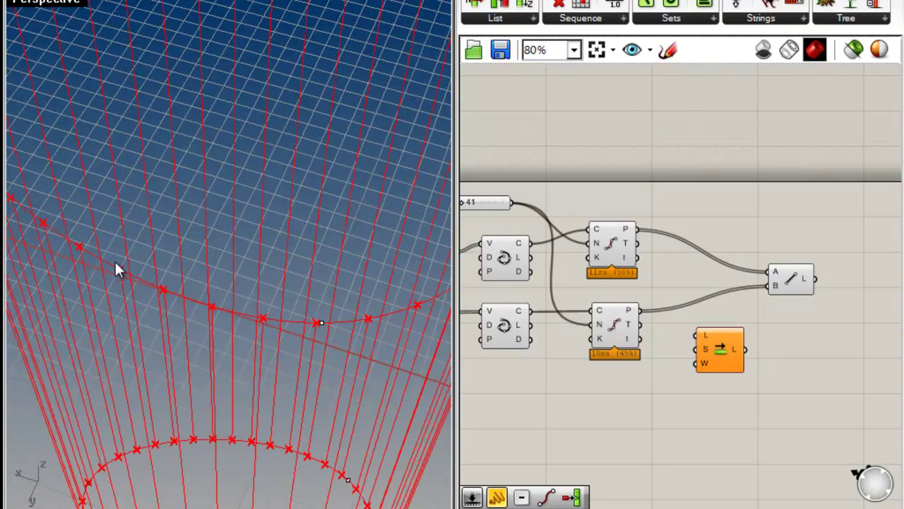
{"action": "scroll", "coordinate": [180, 318], "scroll_direction": "down", "scroll_amount": 5}
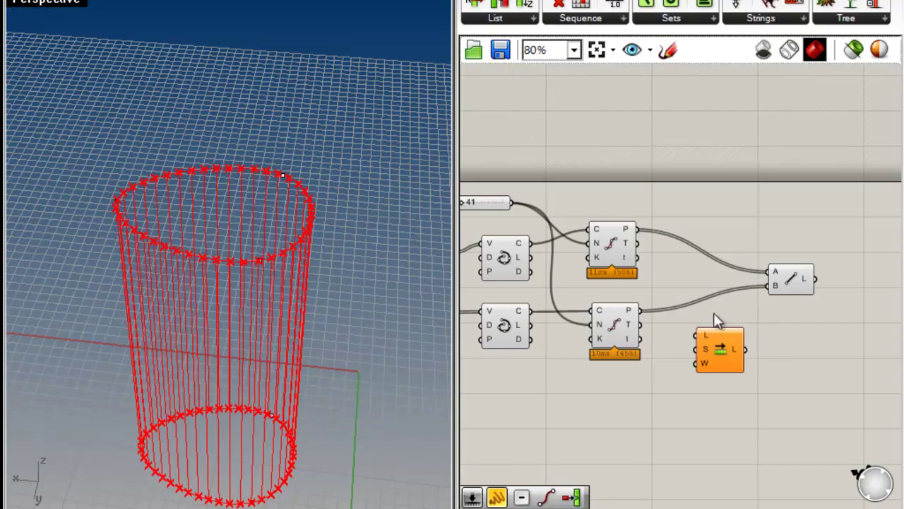
Route the lower Divide Curve's P output through Shift List into the Line's B input, and tidy the component's position
{"action": "left_click_drag", "start_coordinate": [698, 335], "coordinate": [640, 310]}
{"action": "left_click_drag", "start_coordinate": [743, 344], "coordinate": [722, 304]}
{"action": "left_click", "coordinate": [680, 367]}
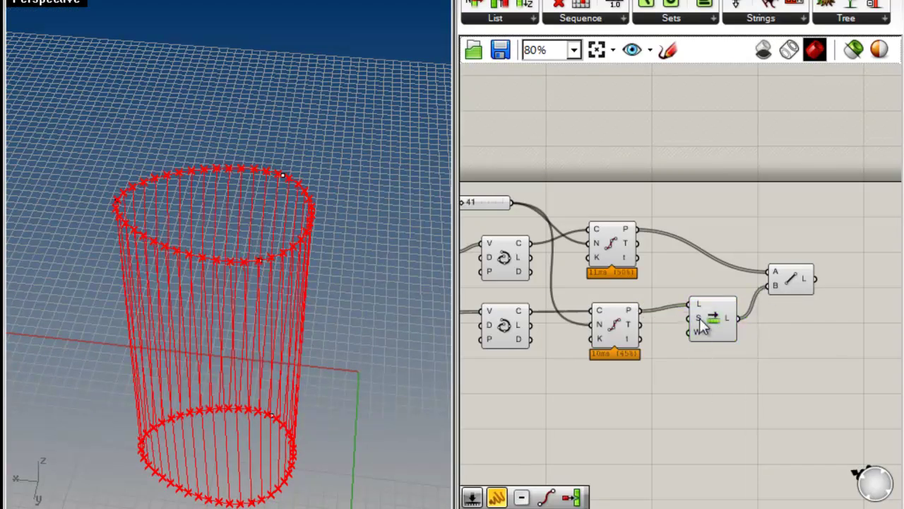
{"action": "mouse_move", "coordinate": [699, 320]}
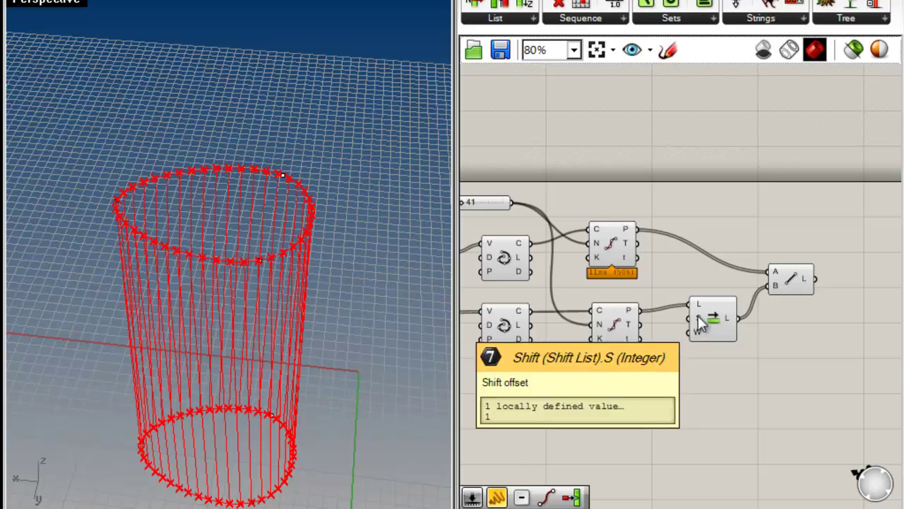
{"action": "left_click", "coordinate": [715, 329]}
{"action": "left_click_drag", "start_coordinate": [714, 325], "coordinate": [724, 334]}
{"action": "left_click", "coordinate": [730, 393]}
Add a number slider with value 20, wire it into Shift List's S input, and place it just below the lower Divide Curve
{"action": "right_click_drag", "start_coordinate": [730, 392], "coordinate": [759, 333]}
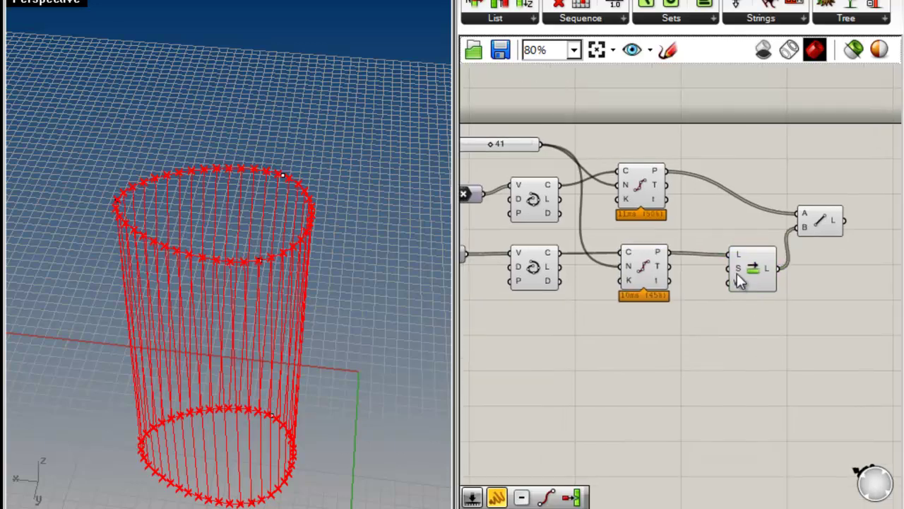
{"action": "double_click", "coordinate": [659, 370]}
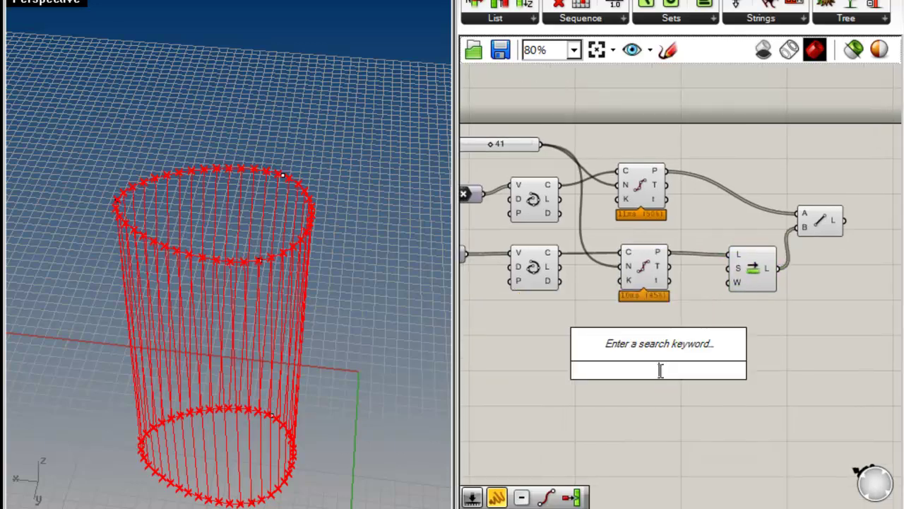
{"action": "key", "text": "Return"}
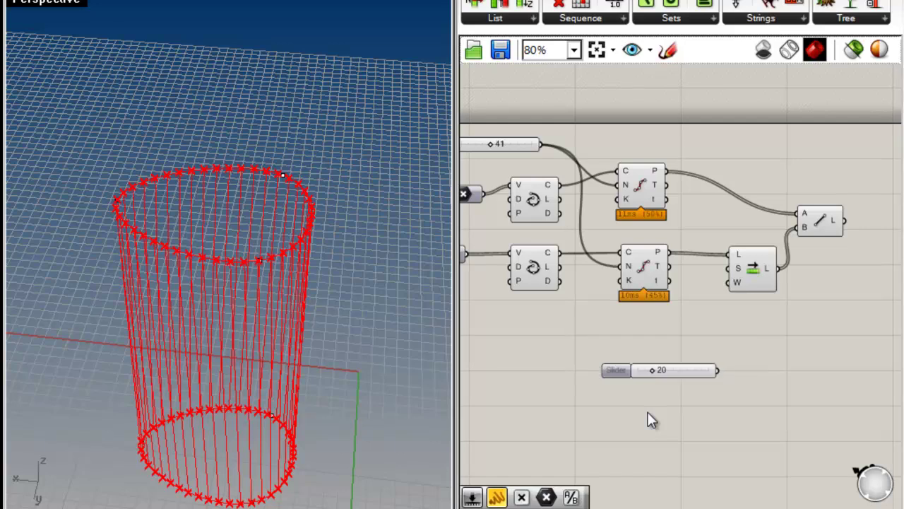
{"action": "left_click_drag", "start_coordinate": [718, 370], "coordinate": [730, 268]}
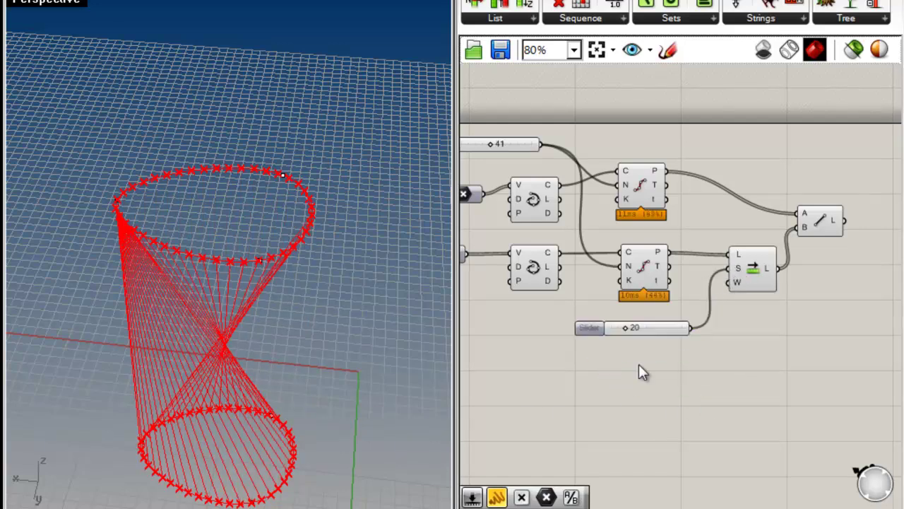
{"action": "left_click", "coordinate": [639, 373]}
Set the slider feeding the shift offset to 12 and check the resulting lines between the two curves
{"action": "scroll", "coordinate": [575, 267], "scroll_direction": "up", "scroll_amount": 5}
{"action": "left_click_drag", "start_coordinate": [622, 286], "coordinate": [608, 286]}
{"action": "right_click_drag", "start_coordinate": [282, 255], "coordinate": [273, 156]}
{"action": "right_click_drag", "start_coordinate": [750, 268], "coordinate": [642, 358]}
{"action": "scroll", "coordinate": [642, 359], "scroll_direction": "down", "scroll_amount": 3}
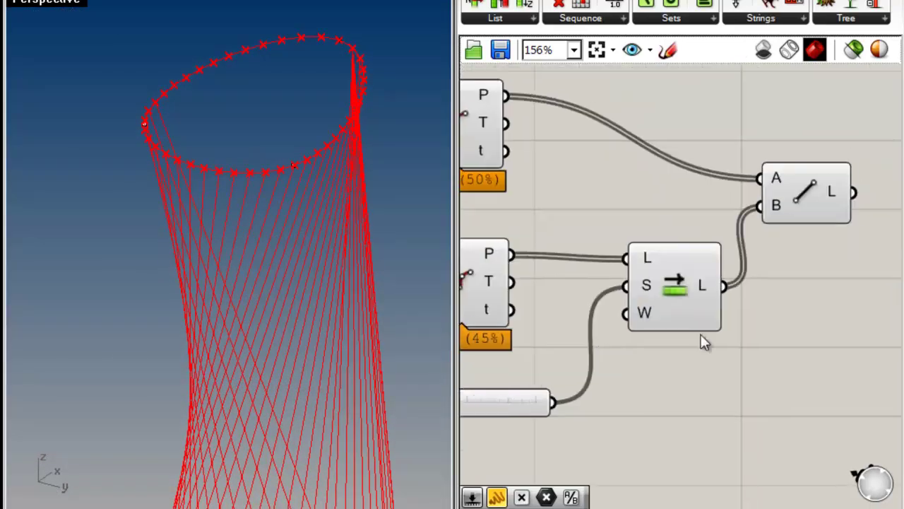
{"action": "mouse_move", "coordinate": [493, 100]}
{"action": "mouse_move", "coordinate": [713, 290]}
Move the Shift List component closer to the lower Divide Curve and inspect the twisted lines from several angles
{"action": "left_click_drag", "start_coordinate": [674, 293], "coordinate": [649, 290]}
{"action": "right_click_drag", "start_coordinate": [535, 346], "coordinate": [610, 356]}
{"action": "right_click_drag", "start_coordinate": [272, 283], "coordinate": [163, 233]}
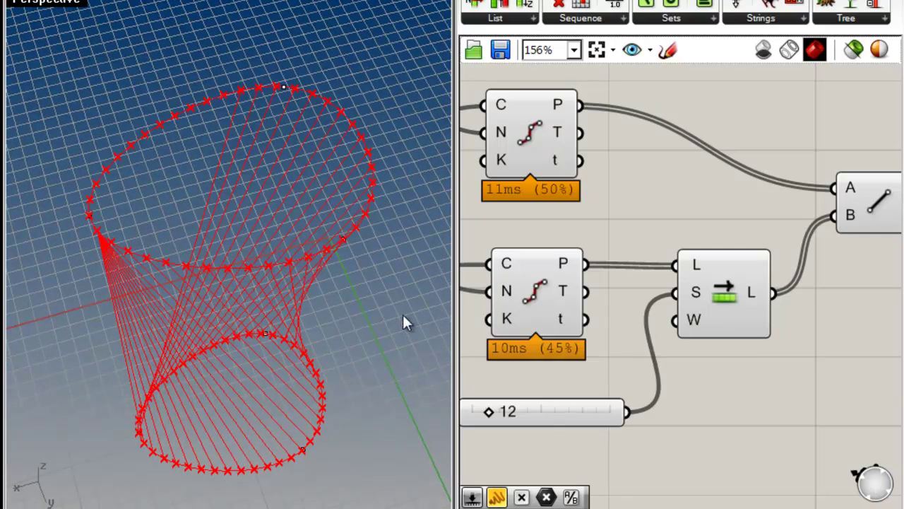
{"action": "right_click_drag", "start_coordinate": [594, 396], "coordinate": [707, 344]}
{"action": "right_click_drag", "start_coordinate": [145, 185], "coordinate": [258, 130]}
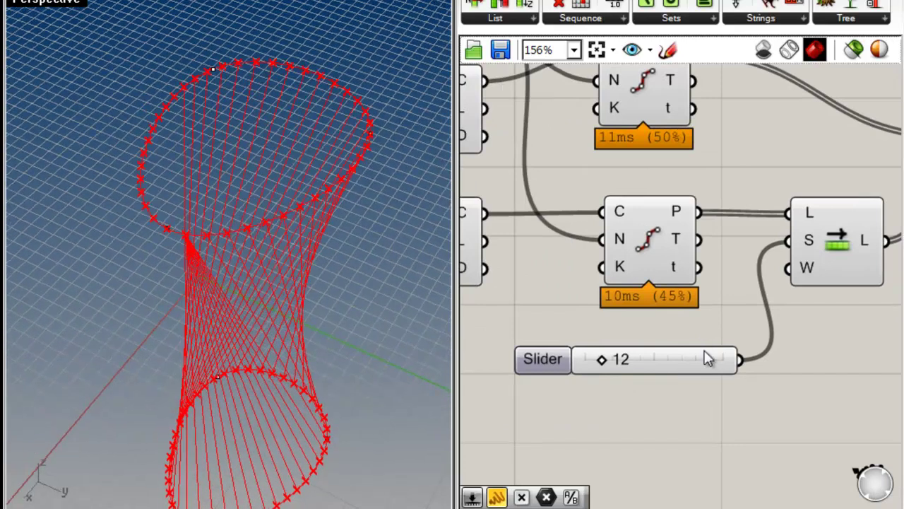
Set Shift List's W (wrap values) input to True and view the line structure from above and from the side
{"action": "mouse_move", "coordinate": [808, 267]}
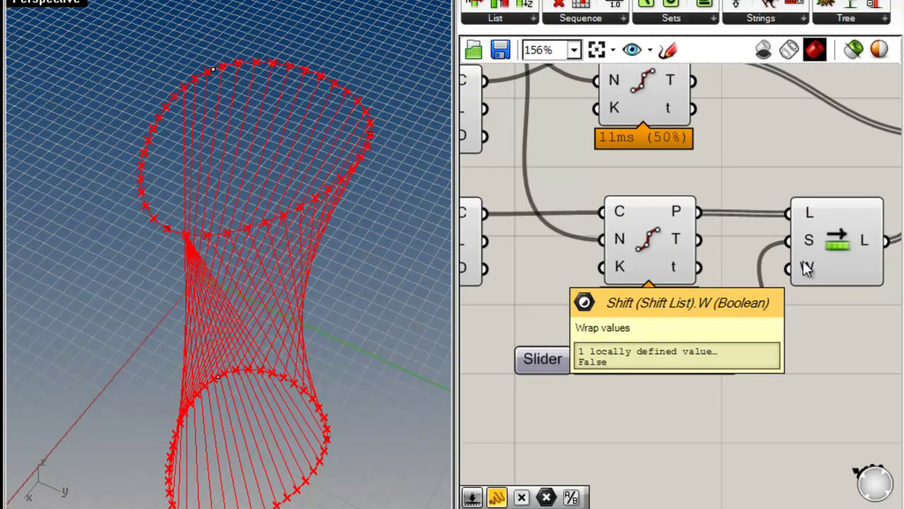
{"action": "right_click", "coordinate": [808, 268]}
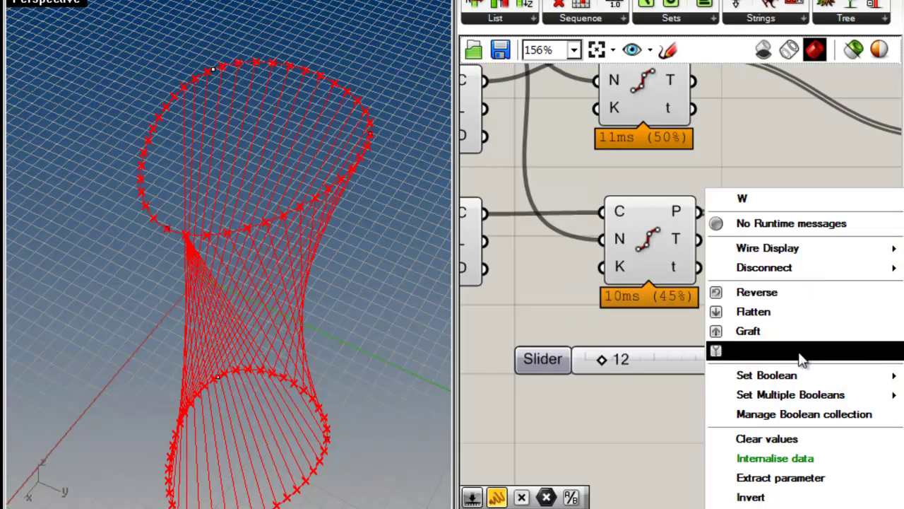
{"action": "left_click", "coordinate": [656, 399]}
{"action": "right_click_drag", "start_coordinate": [162, 207], "coordinate": [321, 233]}
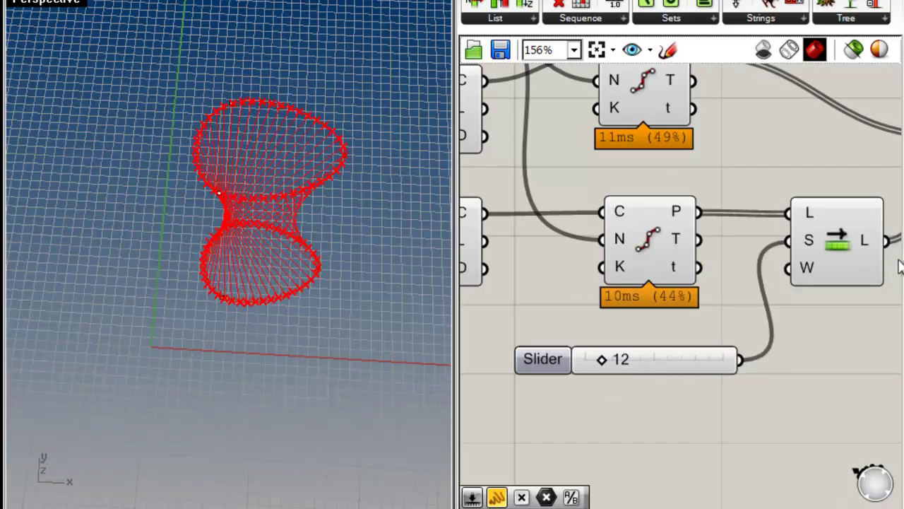
{"action": "right_click_drag", "start_coordinate": [860, 237], "coordinate": [678, 244]}
{"action": "right_click_drag", "start_coordinate": [330, 266], "coordinate": [283, 166]}
{"action": "right_click_drag", "start_coordinate": [656, 319], "coordinate": [776, 314]}
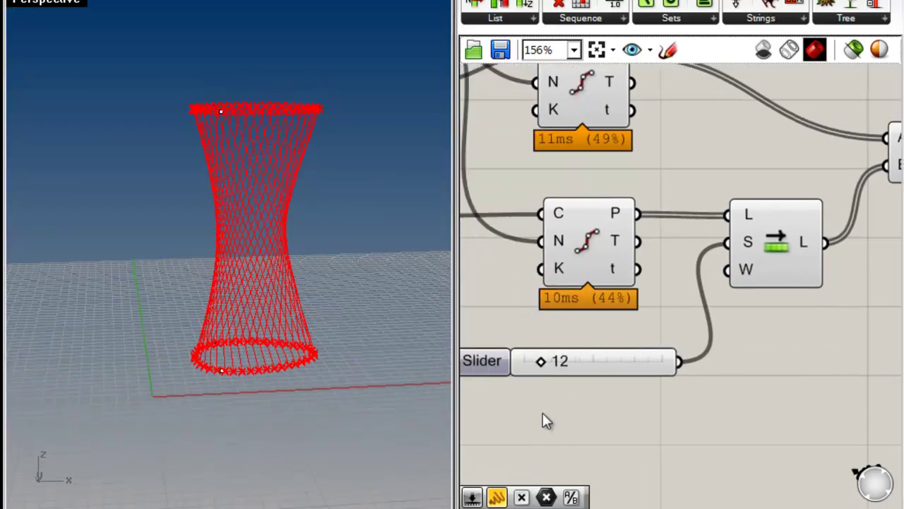
Set the shift offset slider to 15 to twist the lines further
{"action": "right_click_drag", "start_coordinate": [269, 297], "coordinate": [258, 244]}
{"action": "scroll", "coordinate": [539, 360], "scroll_direction": "up", "scroll_amount": 4}
{"action": "mouse_move", "coordinate": [608, 378]}
{"action": "left_mouse_down"}
{"action": "mouse_move", "coordinate": [627, 380]}
{"action": "mouse_move", "coordinate": [609, 389]}
{"action": "mouse_move", "coordinate": [616, 385]}
{"action": "left_mouse_up"}
{"action": "right_click_drag", "start_coordinate": [226, 279], "coordinate": [326, 157]}
{"action": "scroll", "coordinate": [701, 238], "scroll_direction": "down", "scroll_amount": 5}
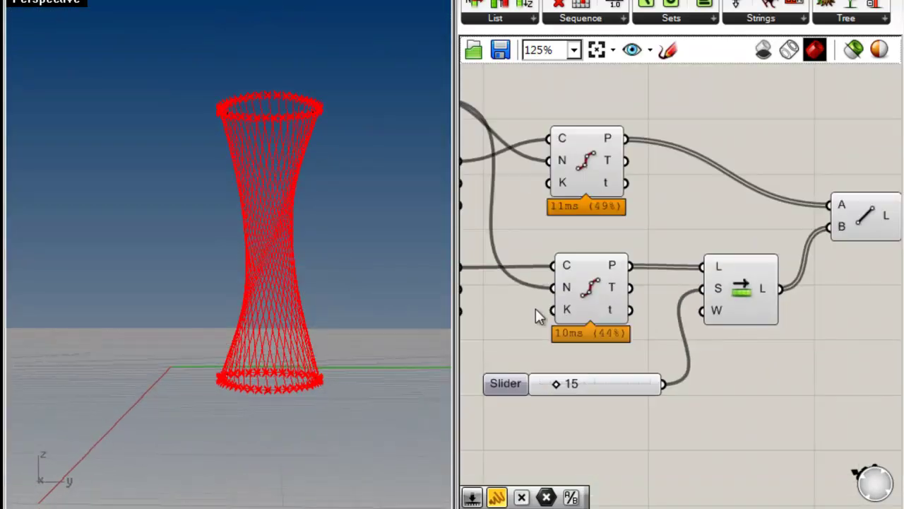
Reposition a raised point of the top curve in the viewport to reshape the twisted line structure
{"action": "scroll", "coordinate": [276, 134], "scroll_direction": "up", "scroll_amount": 3}
{"action": "right_click_drag", "start_coordinate": [325, 107], "coordinate": [190, 139]}
{"action": "right_click_drag", "start_coordinate": [229, 207], "coordinate": [326, 230]}
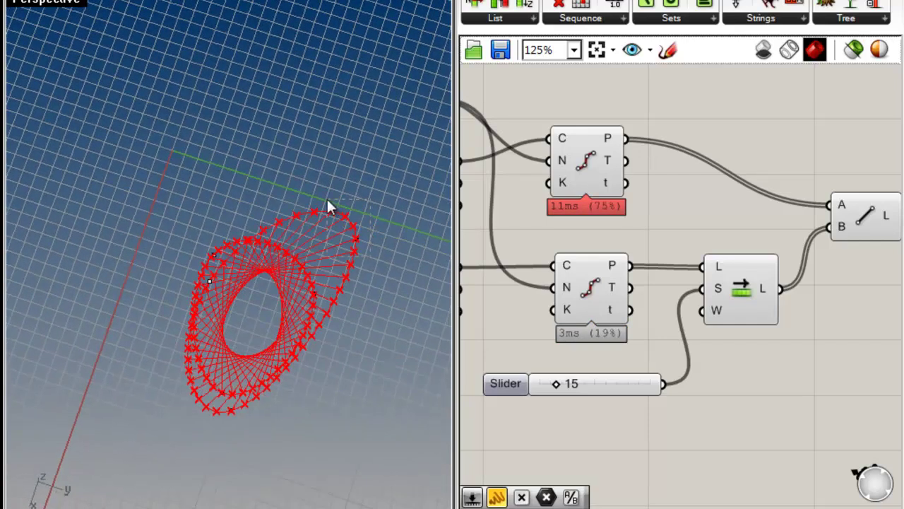
{"action": "left_click_drag", "start_coordinate": [343, 233], "coordinate": [286, 237]}
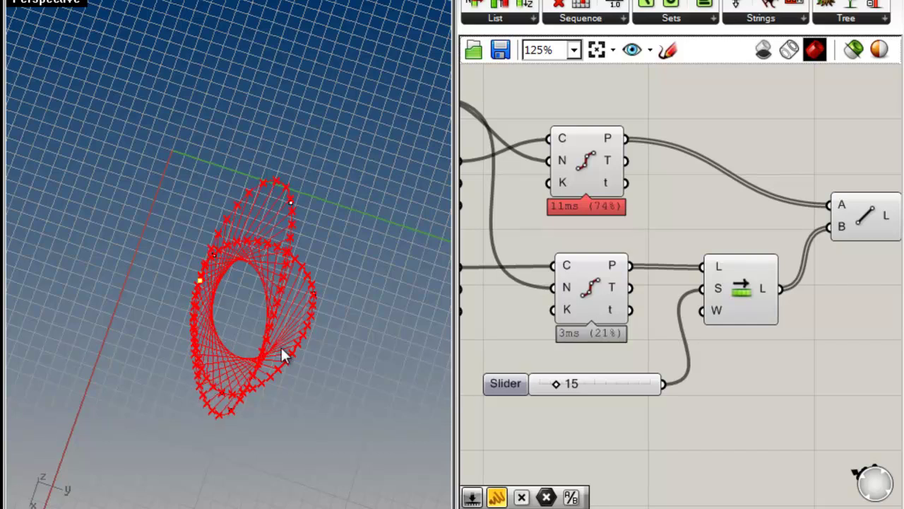